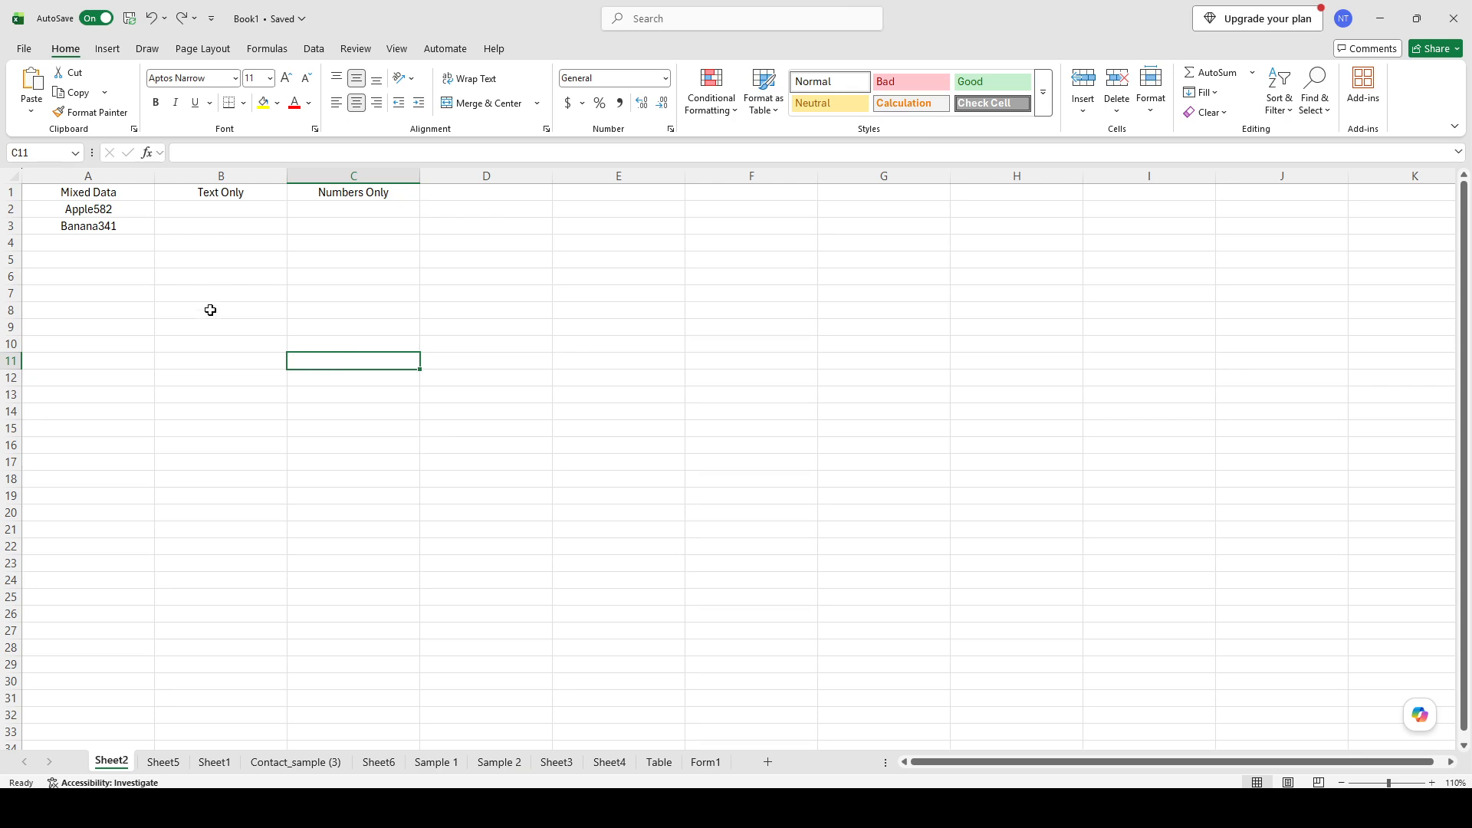
Make the header cells Mixed Data, Text Only and Numbers Only in A1:C1 bold
click(141, 276)
click(83, 191)
key(ctrl+b)
click(205, 196)
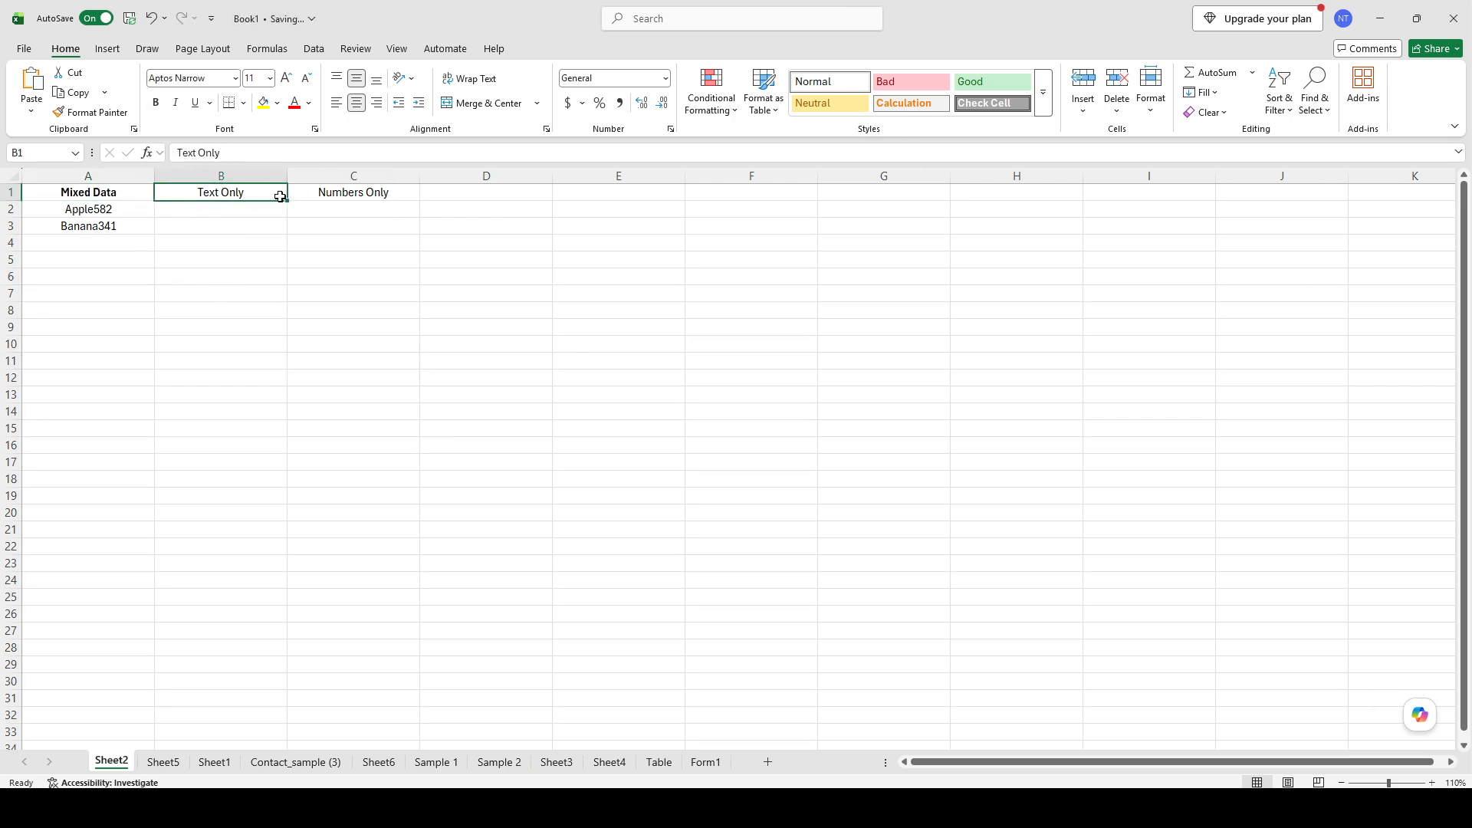
key(ctrl+b)
click(353, 176)
click(360, 192)
key(ctrl+b)
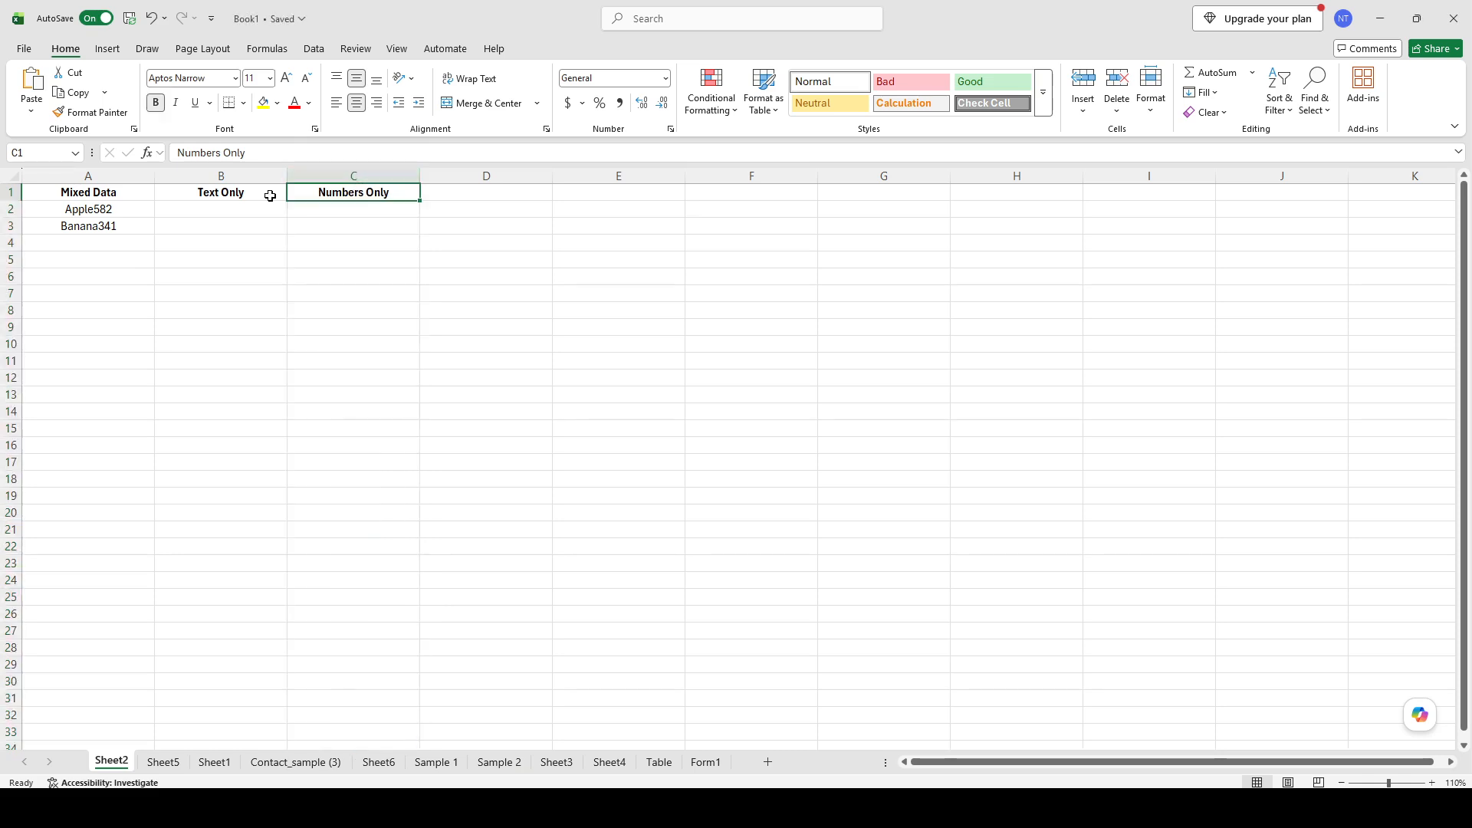
click(290, 227)
click(196, 216)
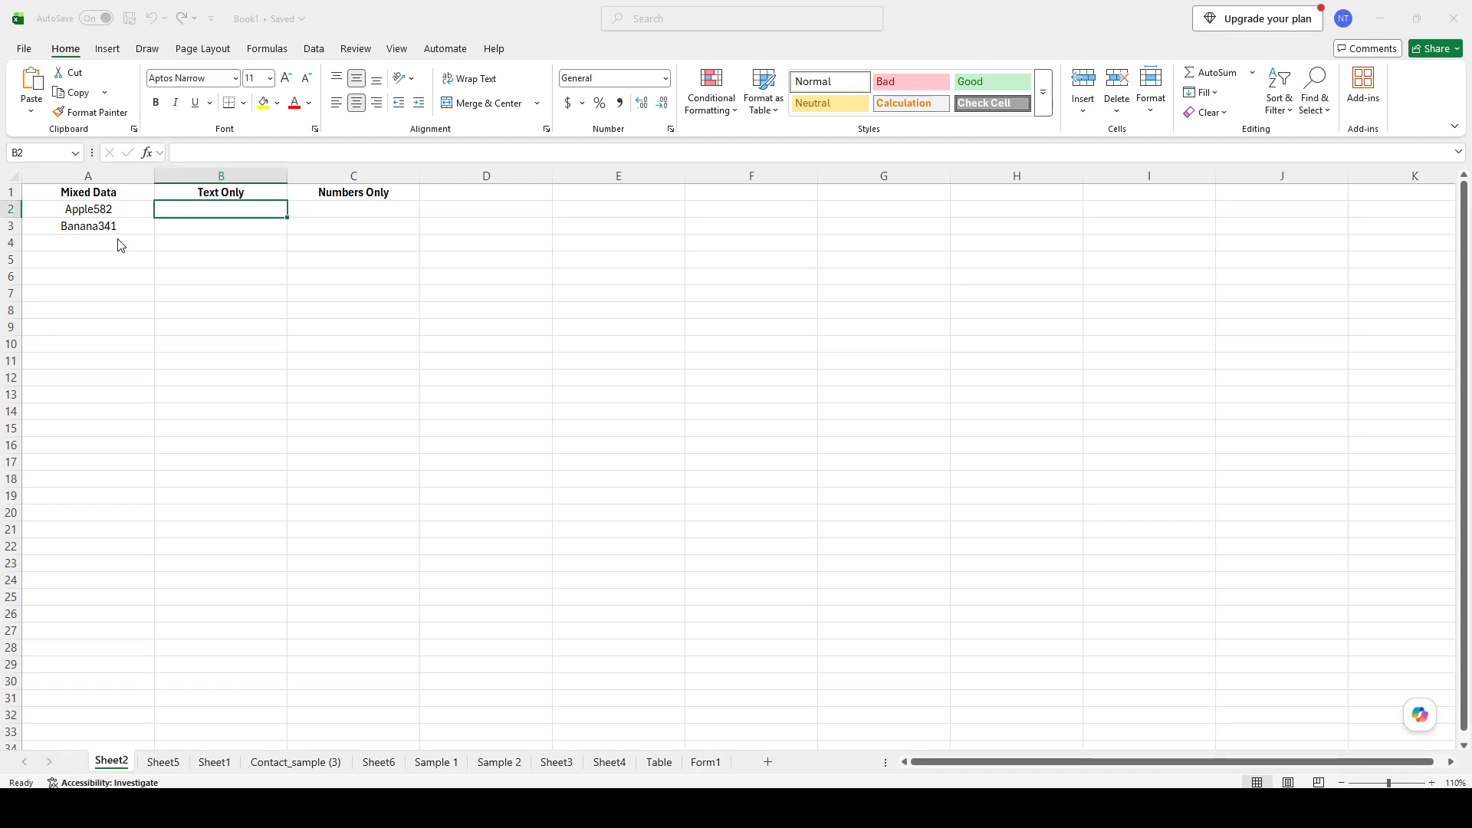
click(67, 211)
click(76, 224)
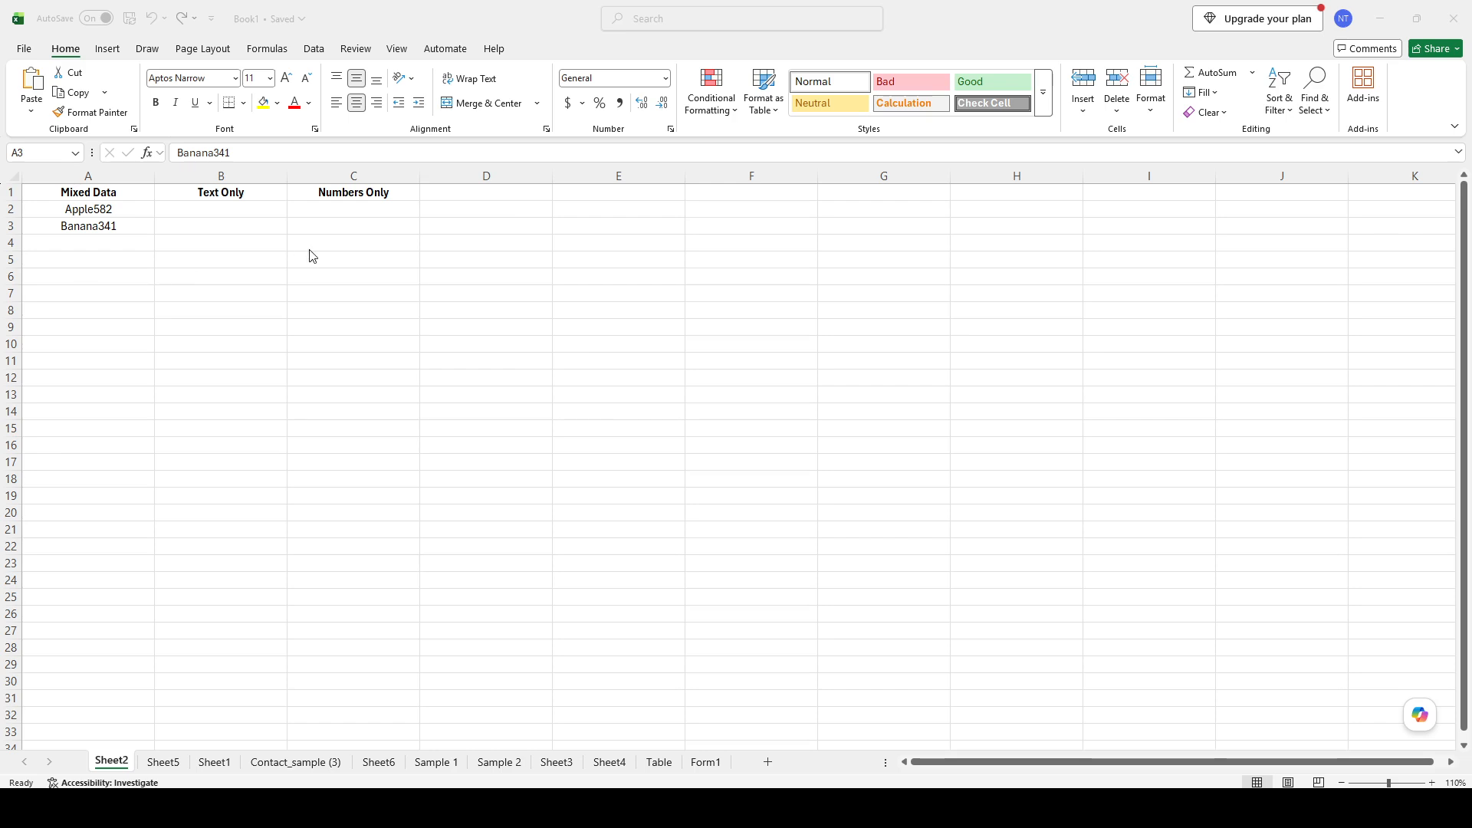
click(217, 209)
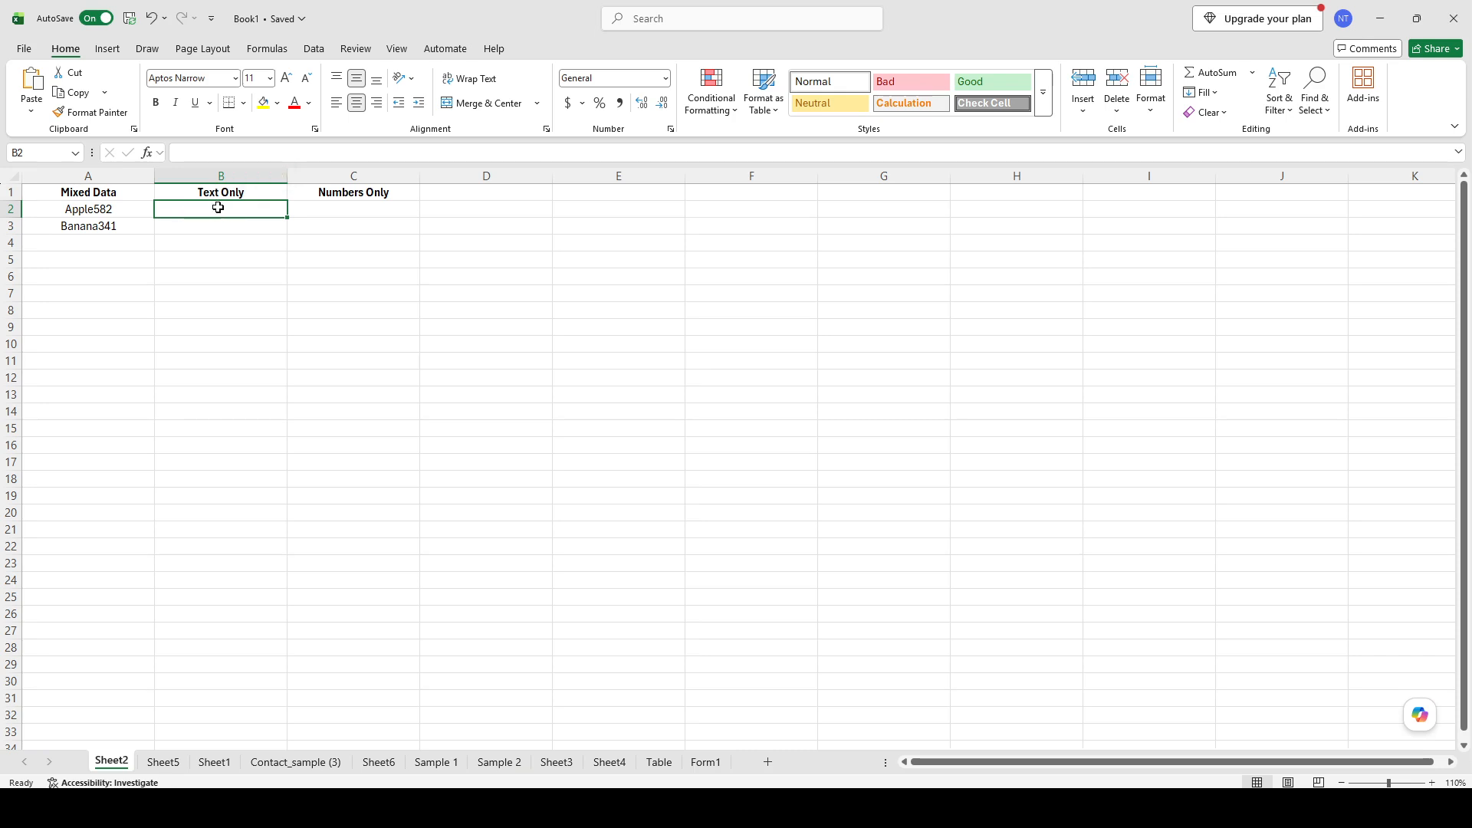
click(230, 153)
text(=TEXTJOIN("", TRUE, IF(ISERR(MID(A2, SEQUENCE(LEN(A2)), 1) * 1), MID(A2, SEQUENCE(LEN(A2)), 1), "")))
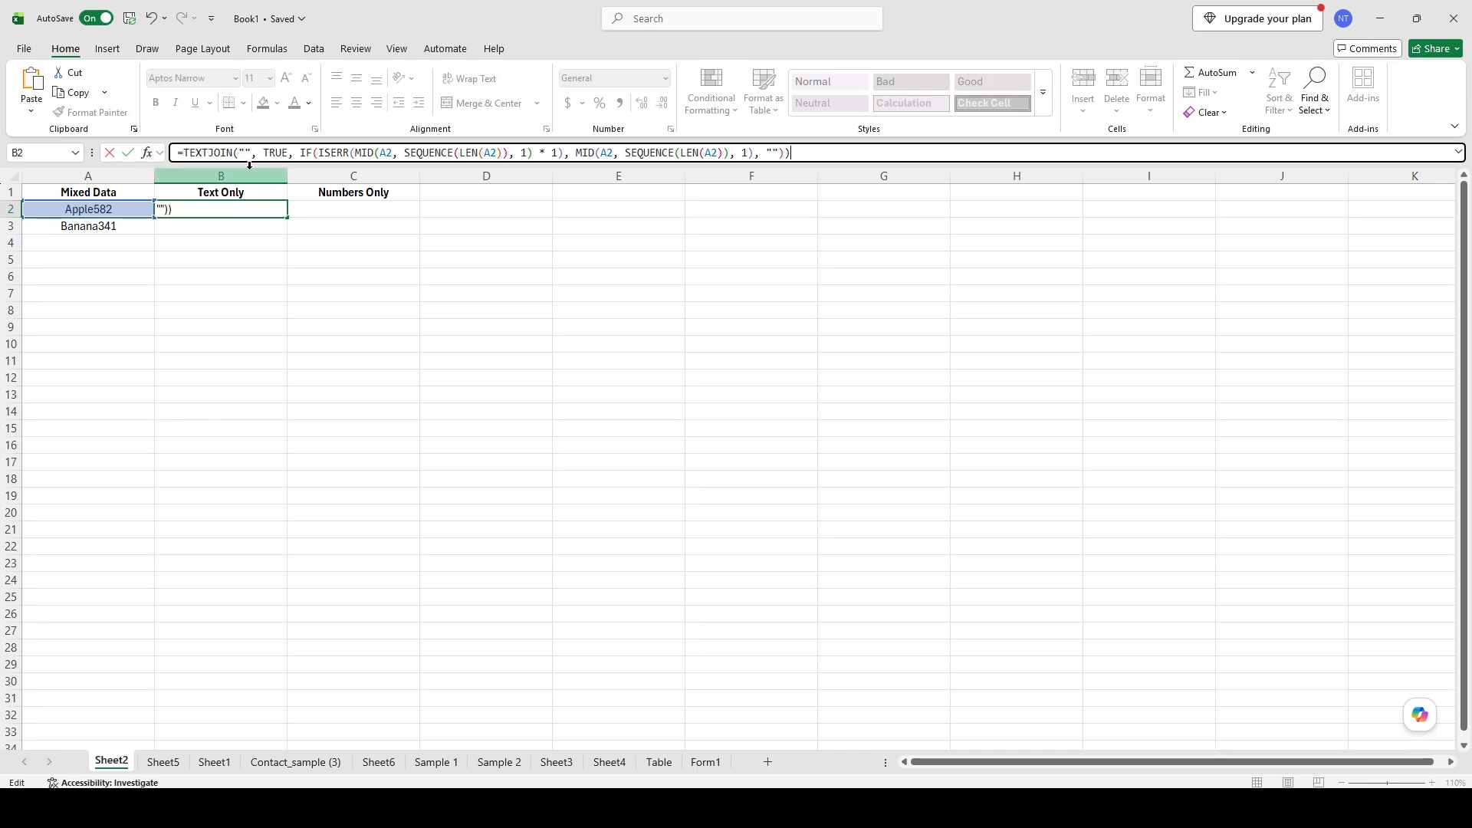
drag(299, 152, 588, 153)
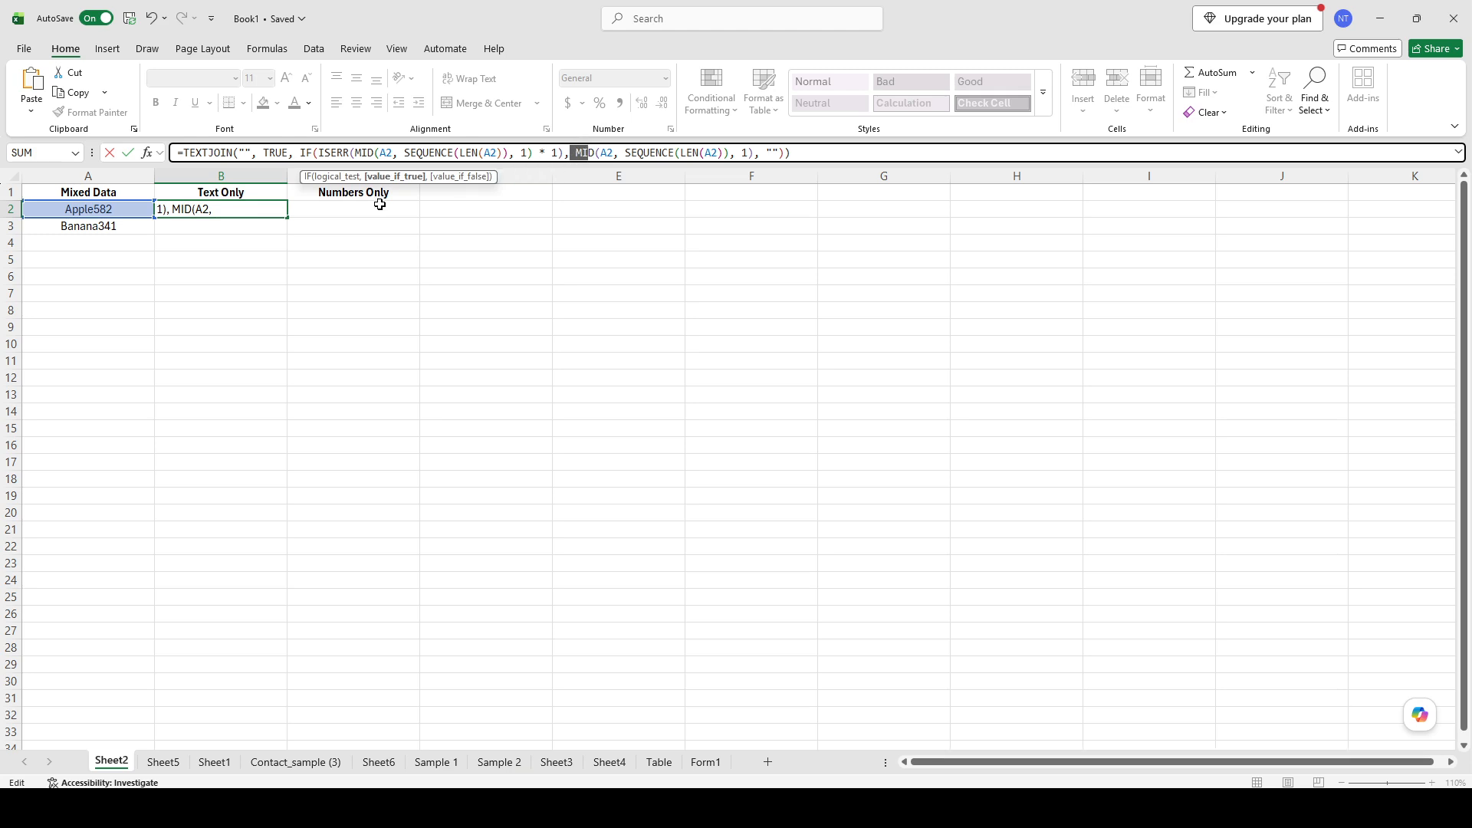
key(ctrl+a)
key(BackSpace)
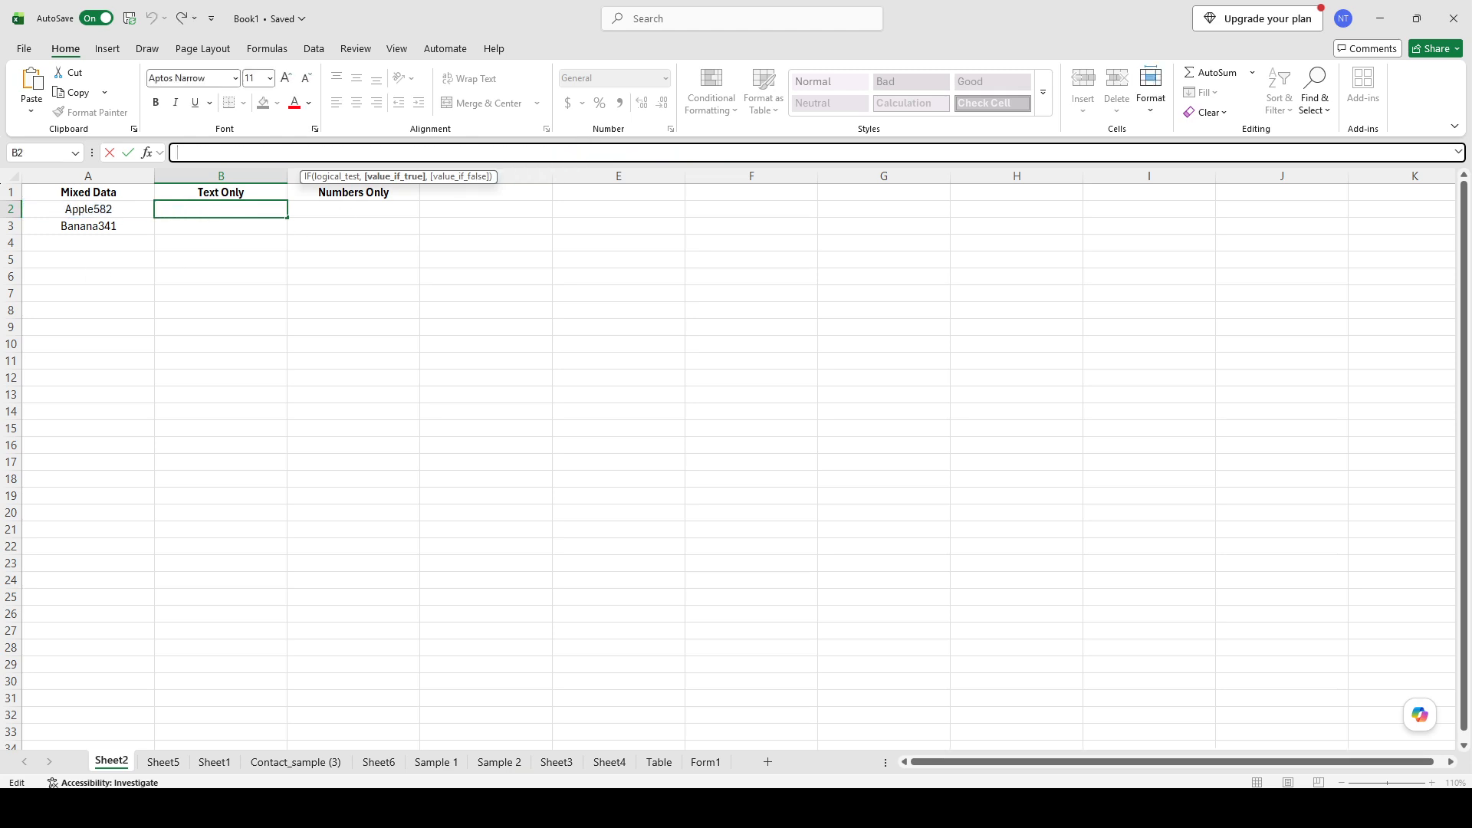
key(alt+Tab)
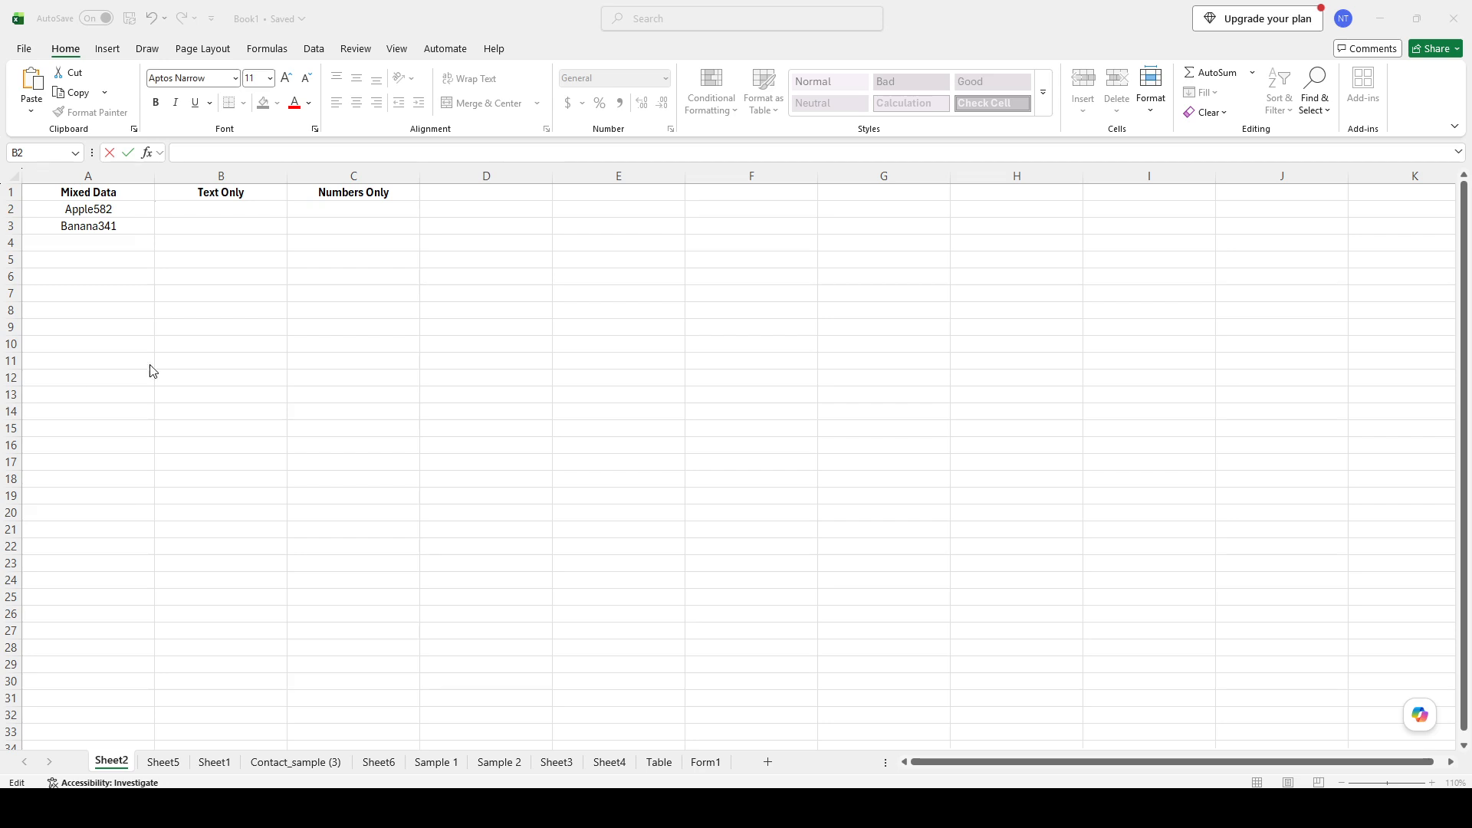
click(239, 215)
click(236, 213)
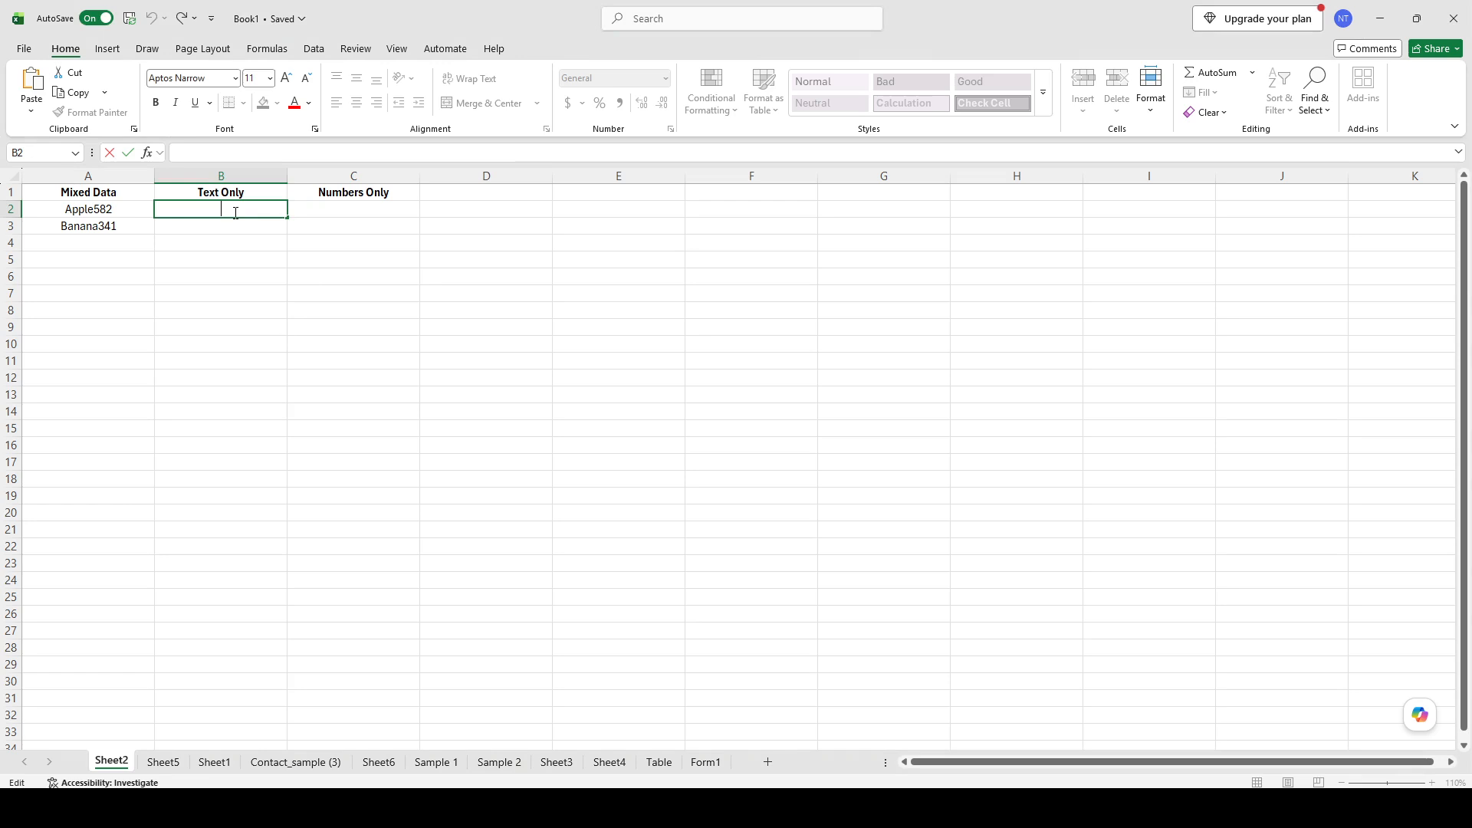
key(Escape)
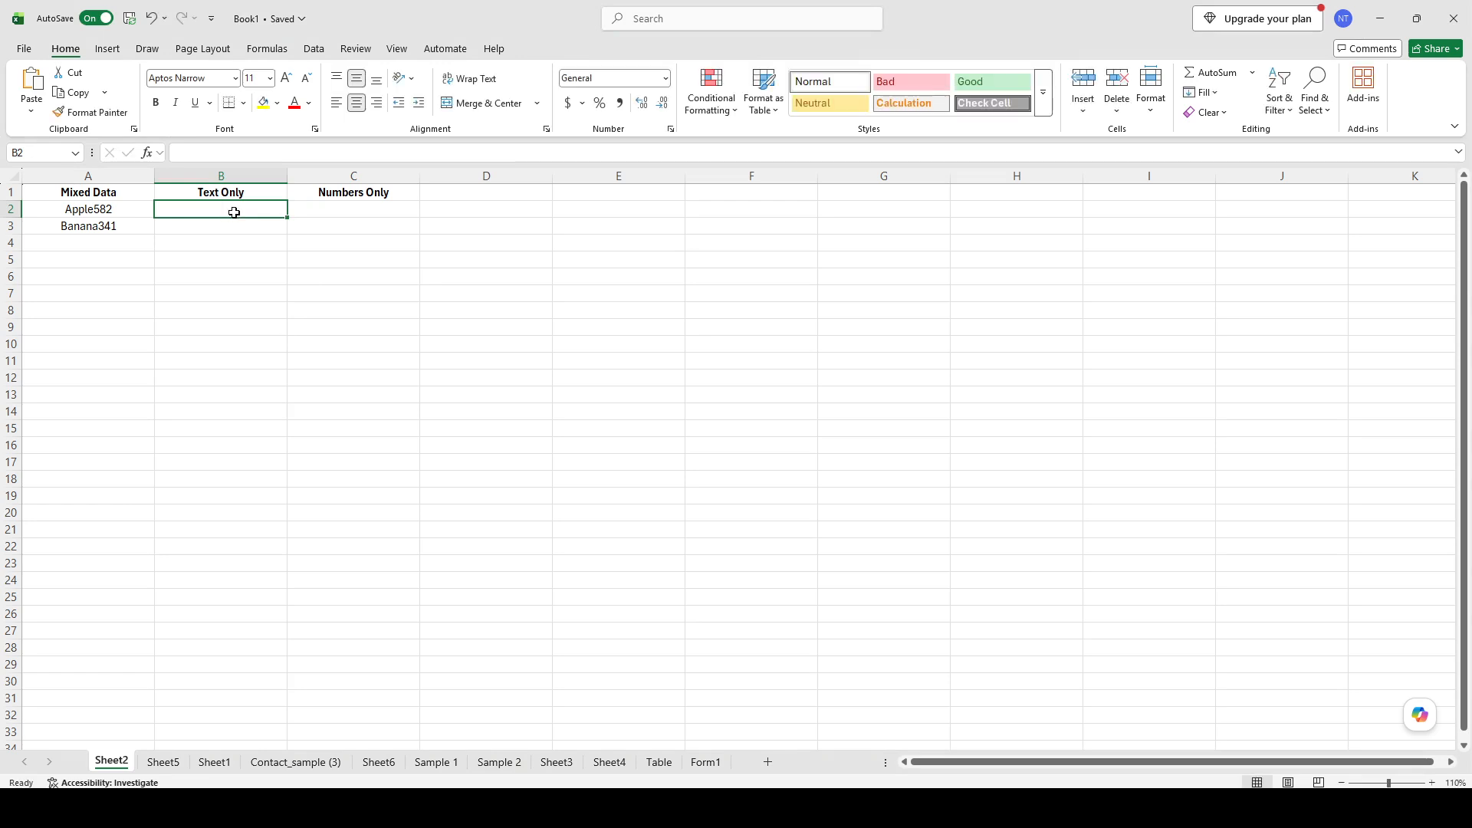
Enter the text-extracting formula =TEXTJOIN("",TRUE,IF(ISERR(MID(A2,SEQUENCE(LEN(A2)),1)*1),MID(A2,SEQUENCE(LEN(A2)),1),"")) in cell B2
double_click(233, 213)
text(=TEXTJOIN("",TRUE,IF(ISERROR(MID(A2,SEQUENCE(LEN(A2)),1)*1),MID(A2,SEQUENCE(LEN(A2)),1),"")))
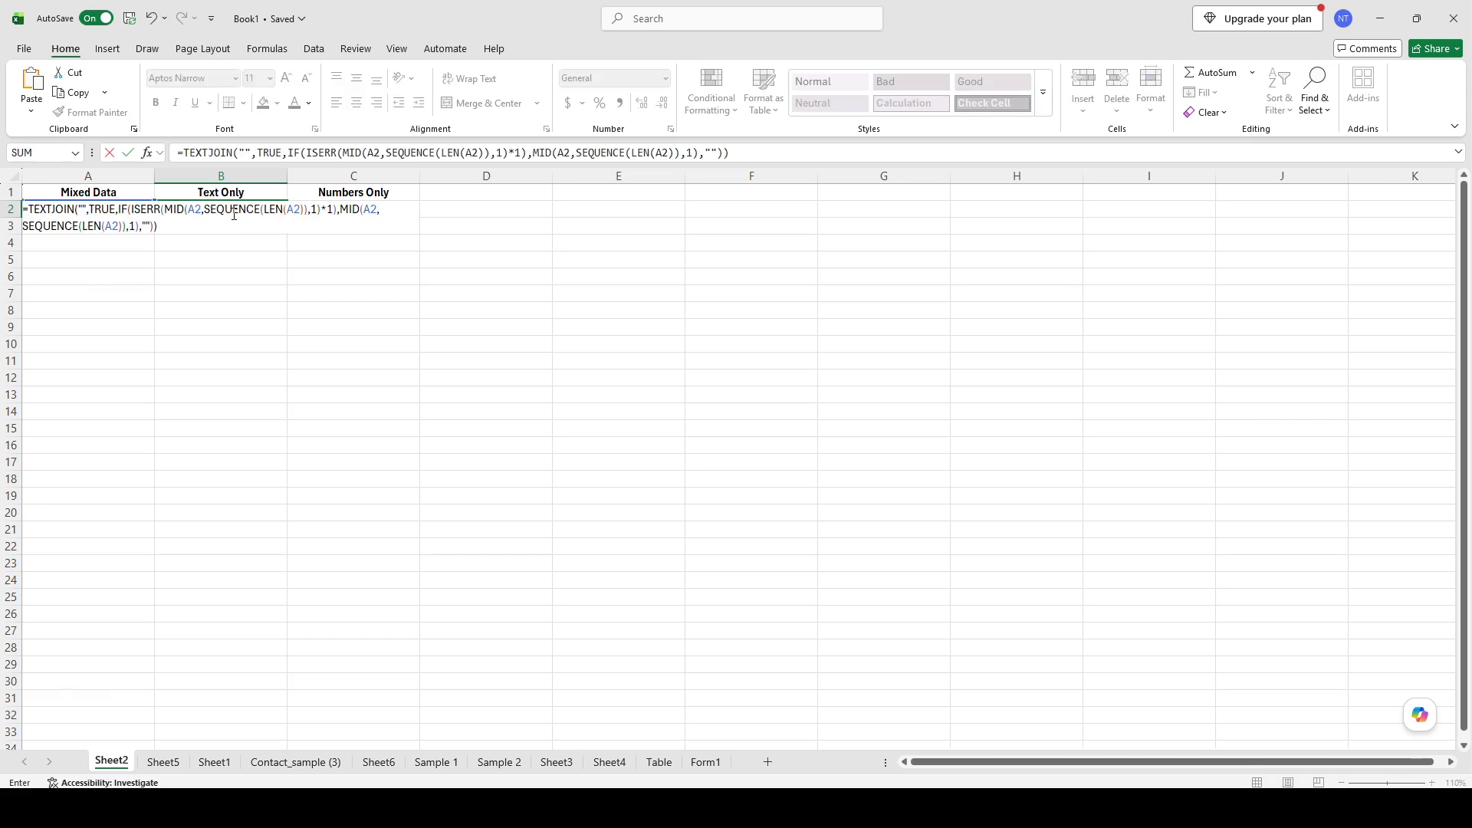
key(Return)
click(244, 212)
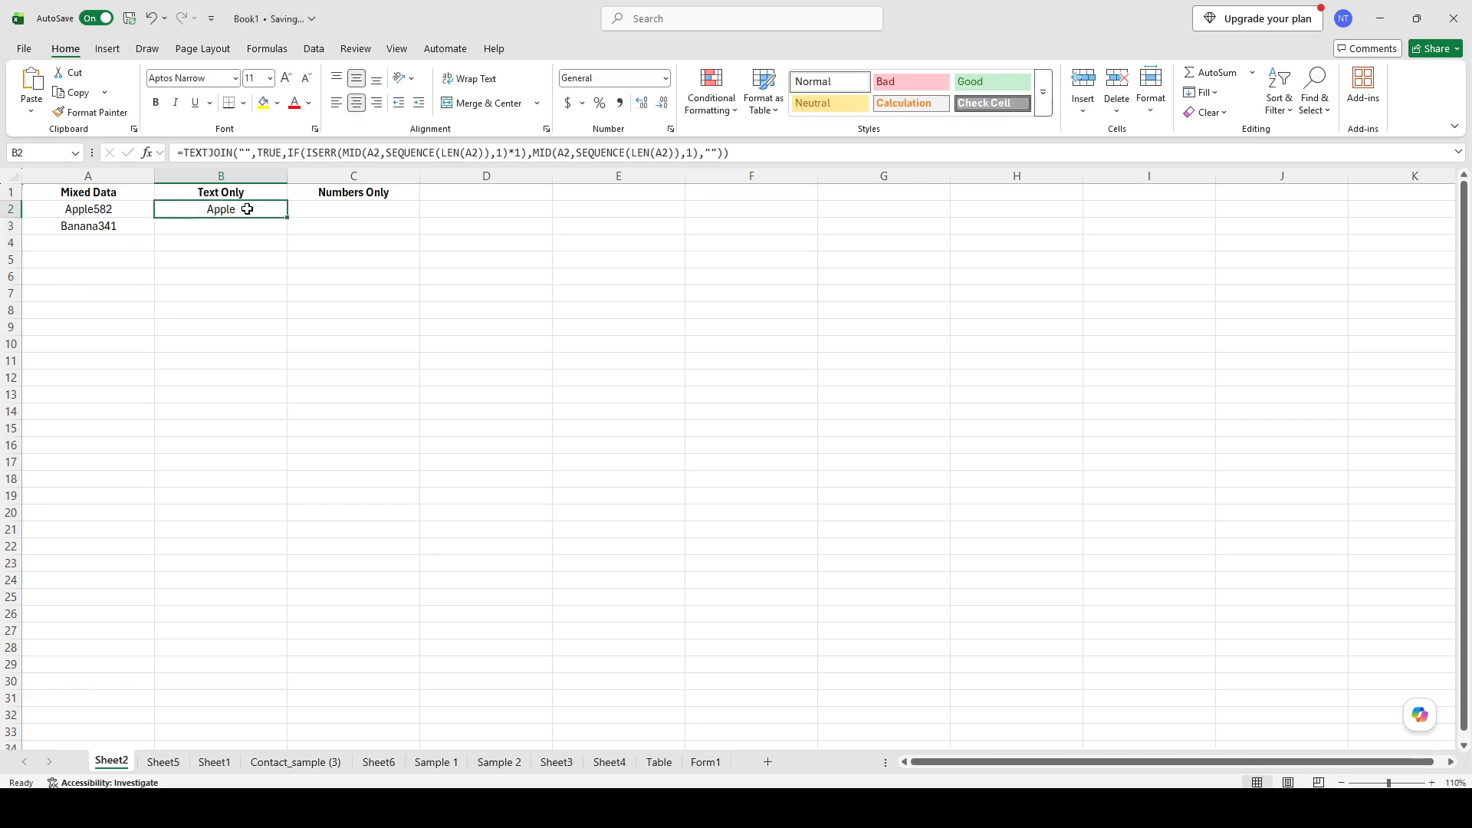
click(244, 224)
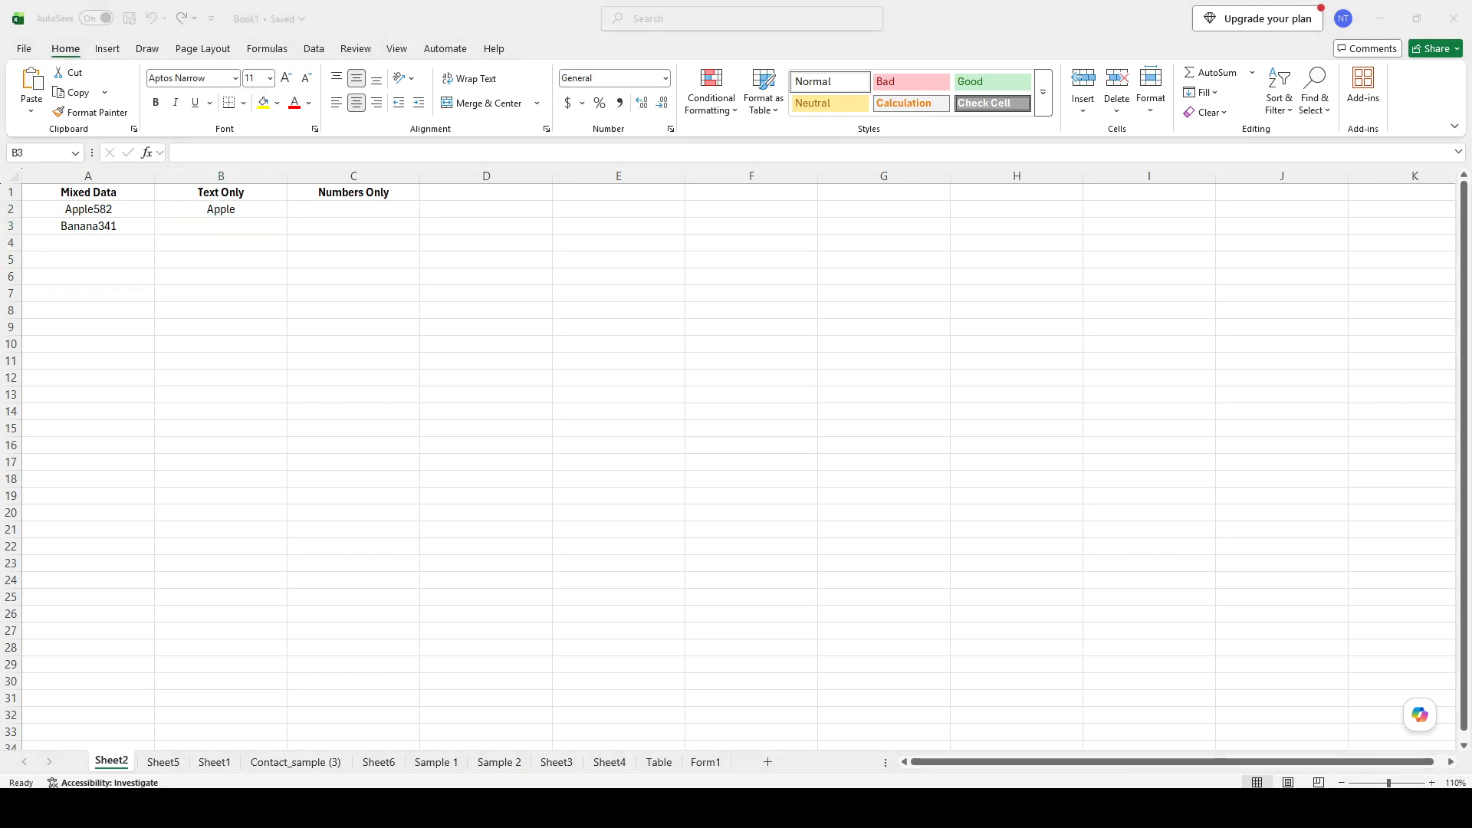
click(190, 259)
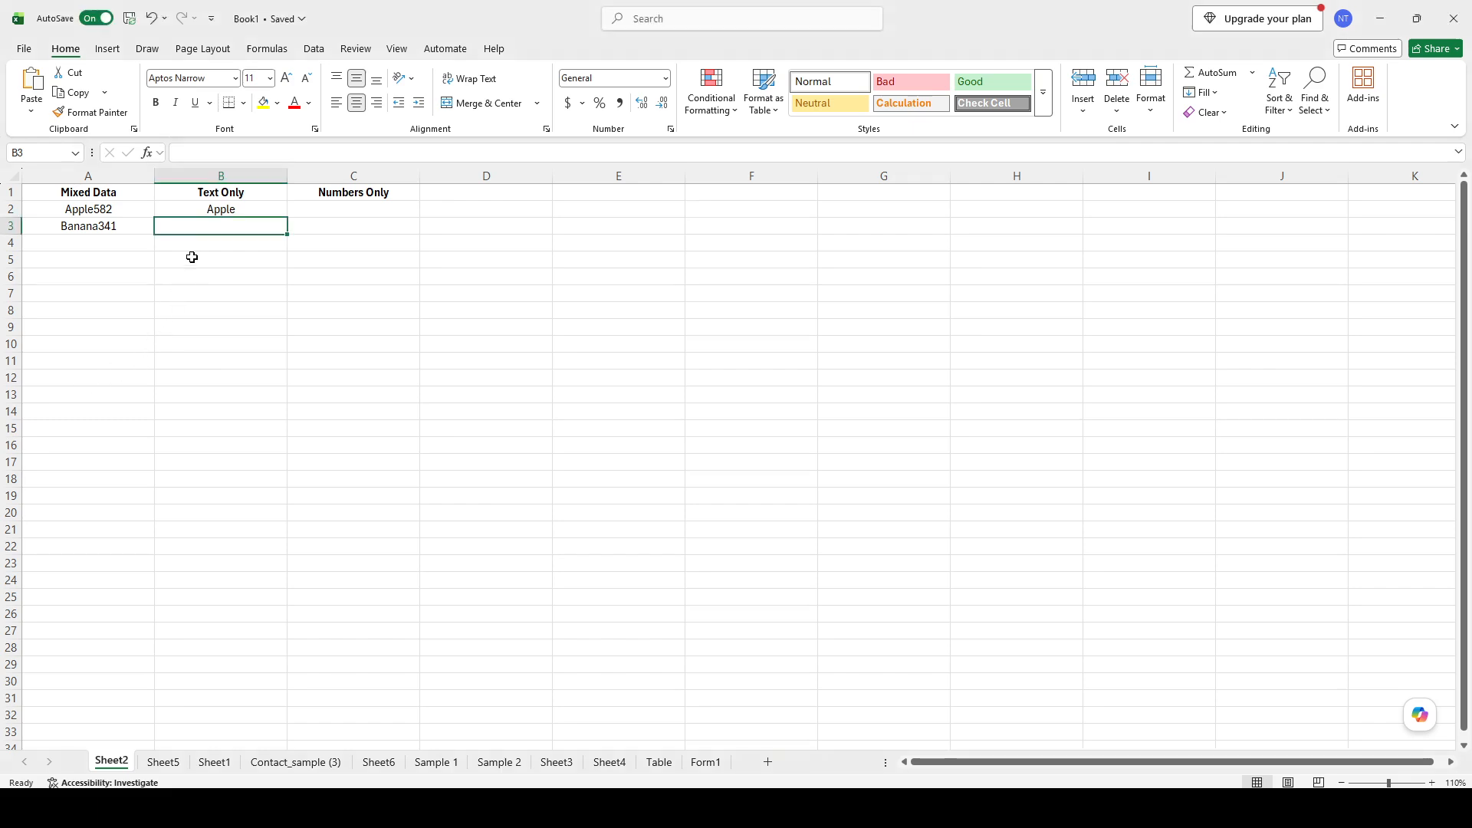
double_click(212, 227)
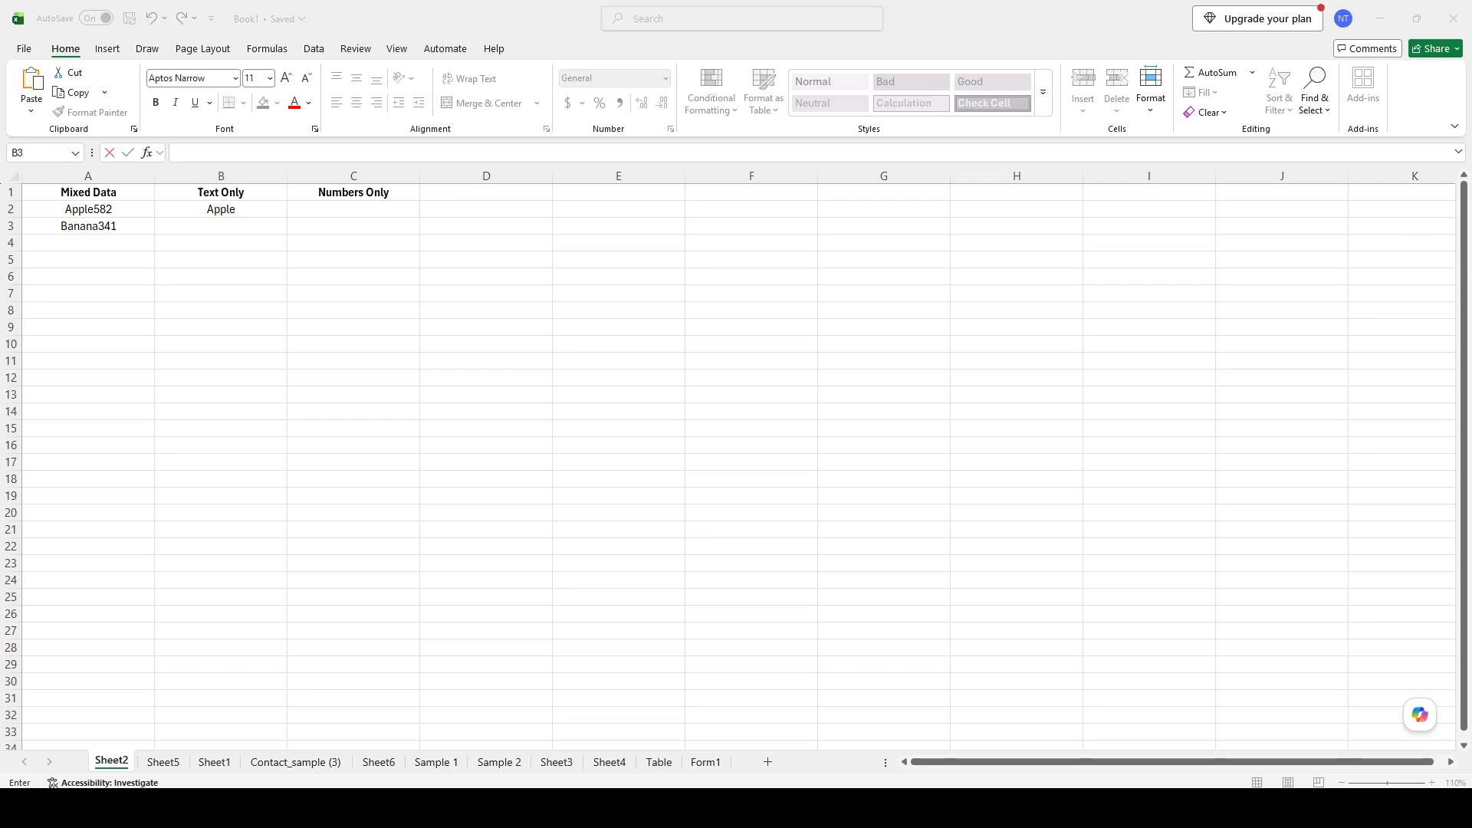
Enter the number-extracting formula =TEXTJOIN("", TRUE, IFERROR(MID(A2, SEQUENCE(LEN(A2)), 1) * 1, "")) in cell C2
click(349, 207)
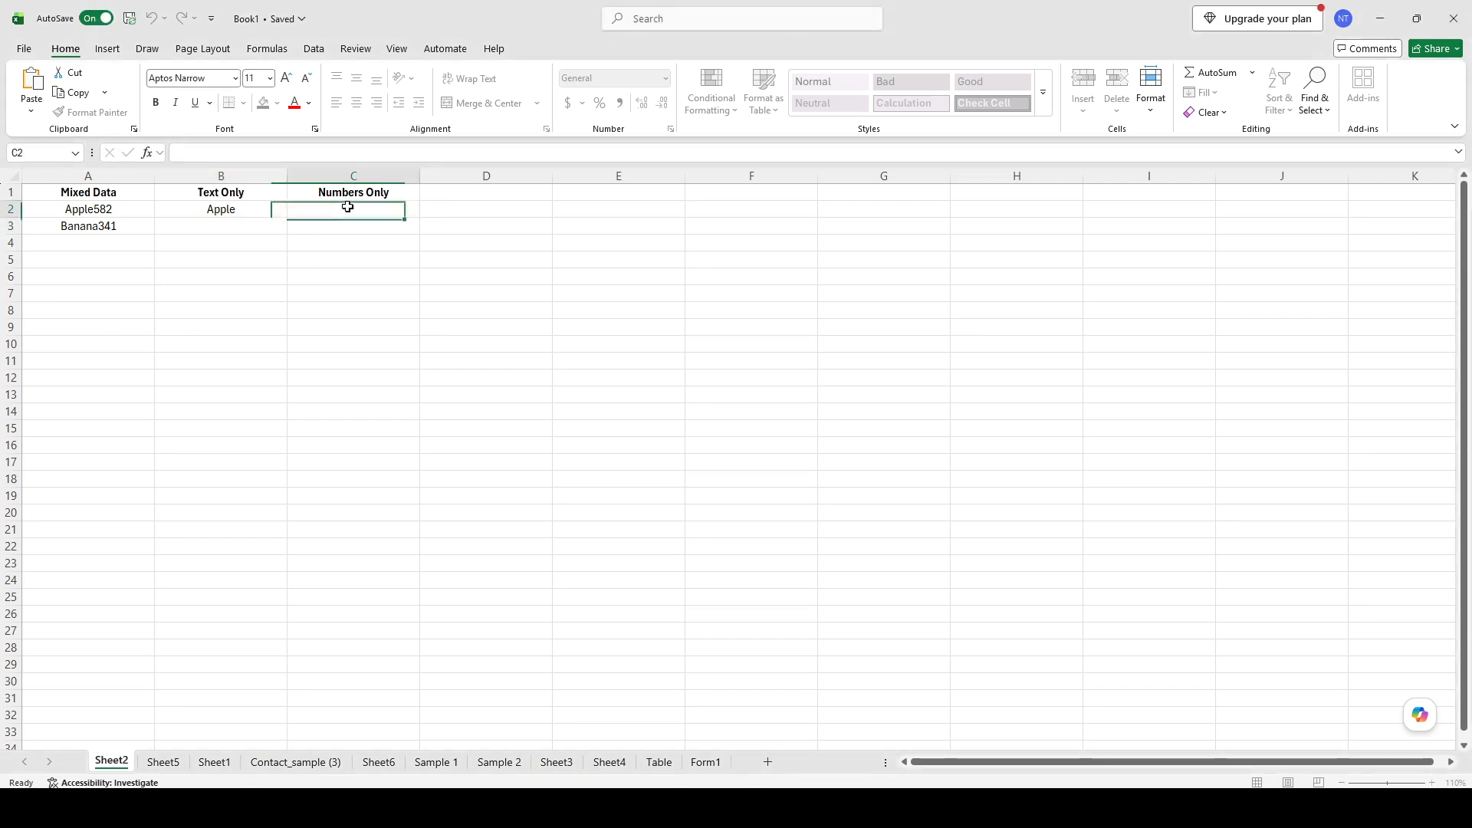
text(=TEXTJOIN("", TRUE, IFERROR(MID(A2, SEQUENCE(LEN(A2)), 1) * 1, "")))
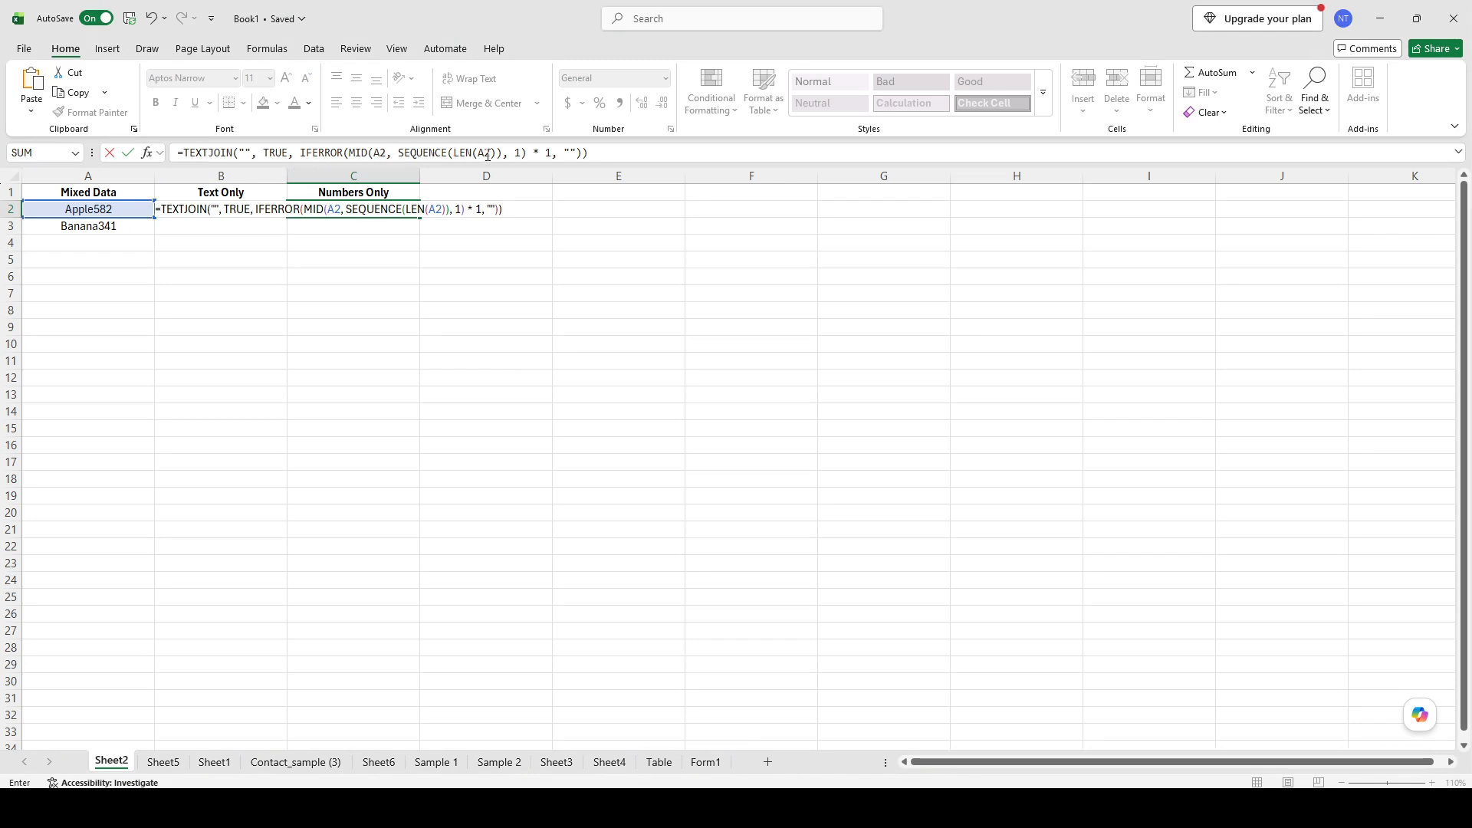
click(608, 152)
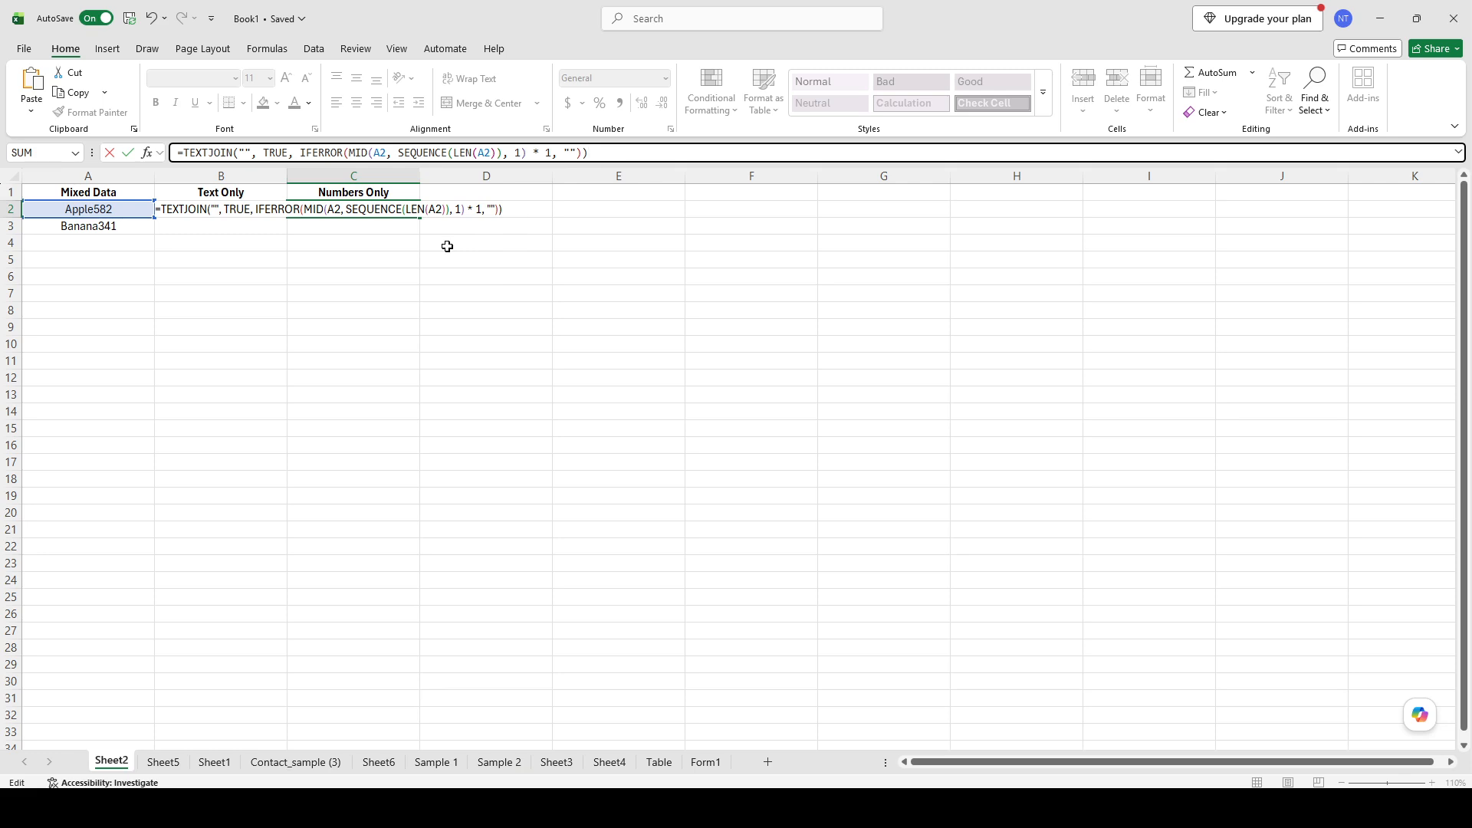
key(Return)
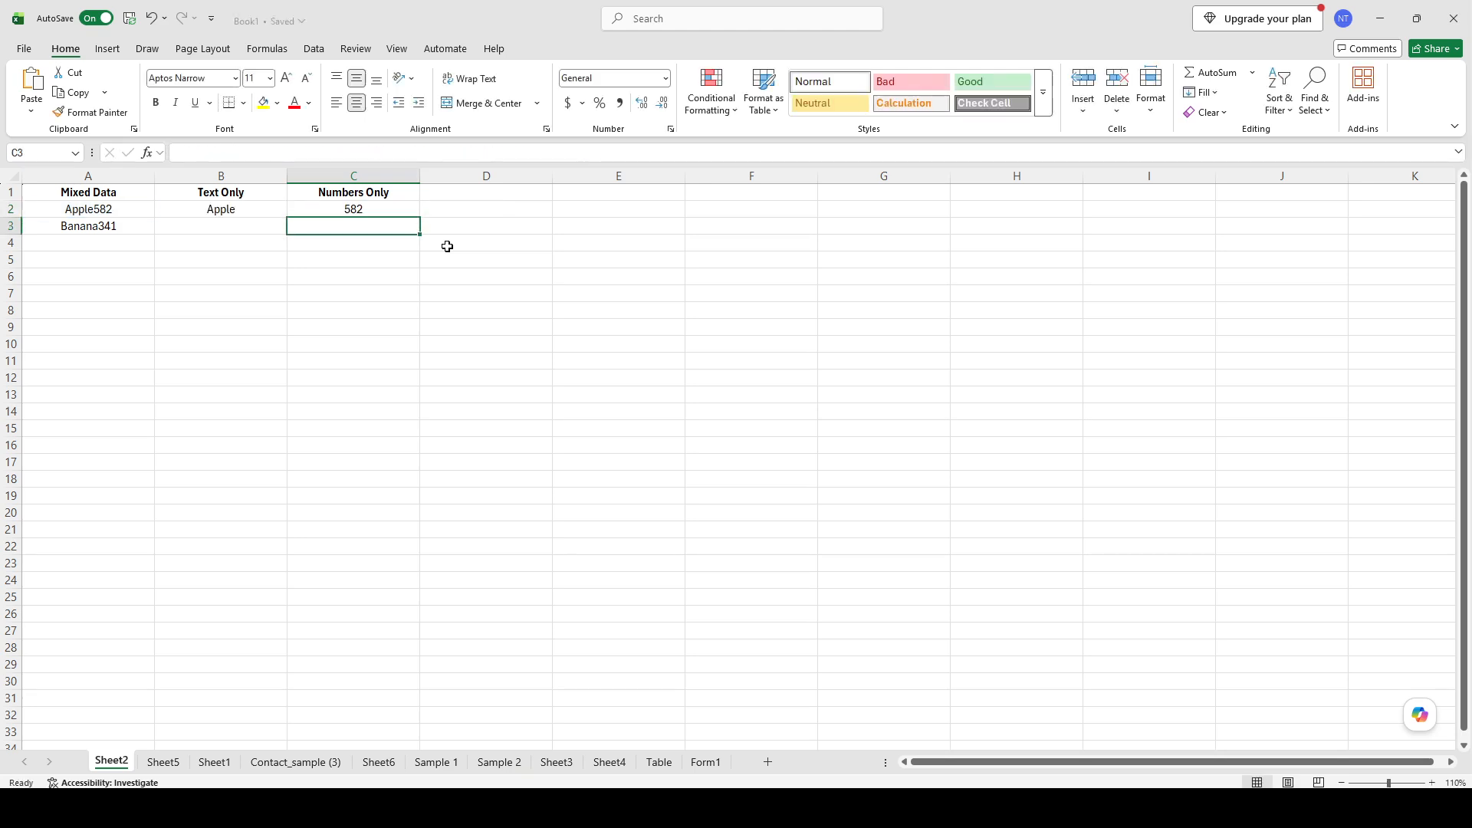
Review the extracted text and number in B2:C2 and the next mixed entry in A3
click(380, 241)
click(209, 229)
drag(216, 212, 351, 209)
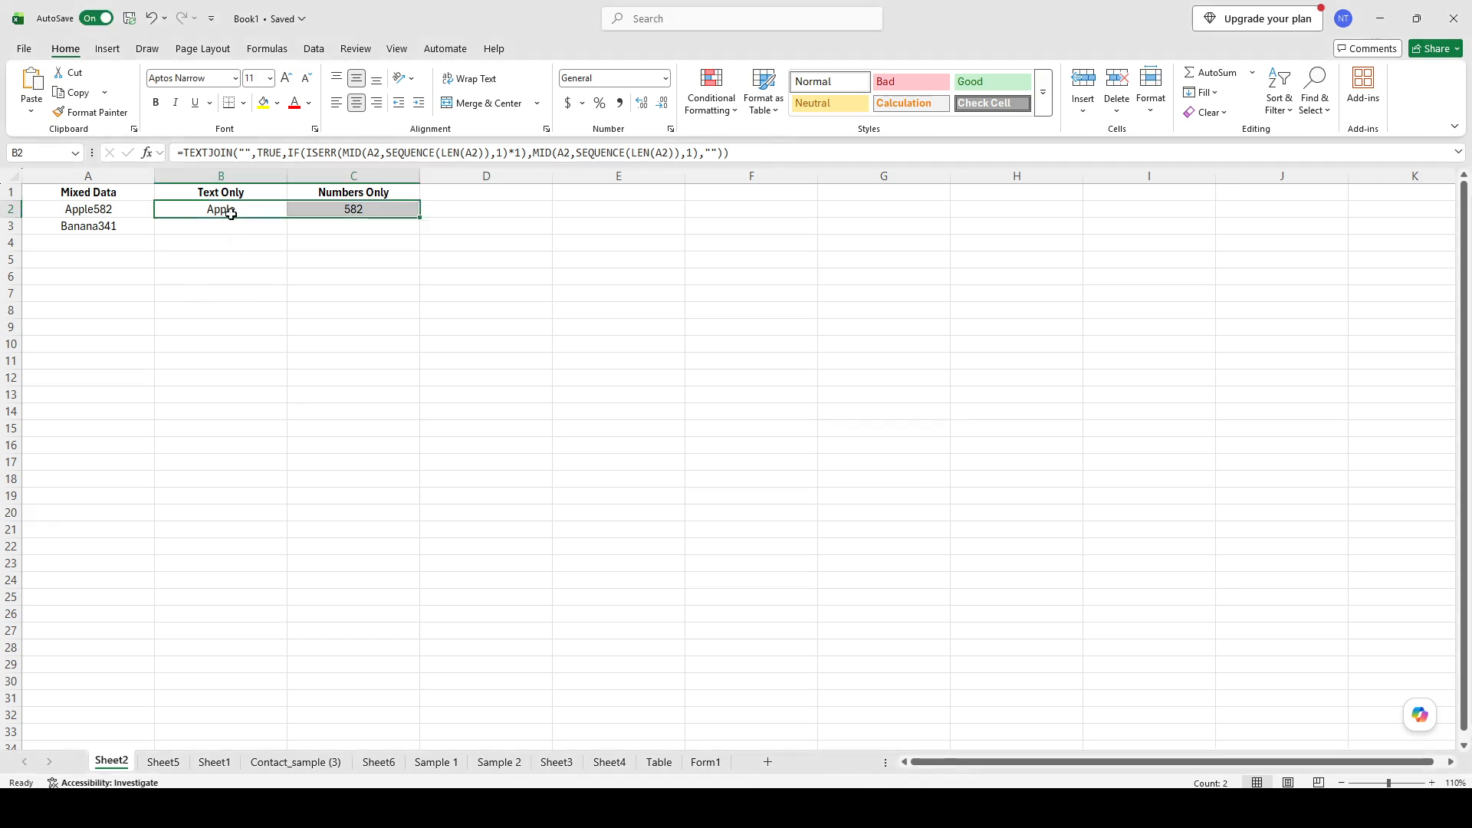
click(250, 239)
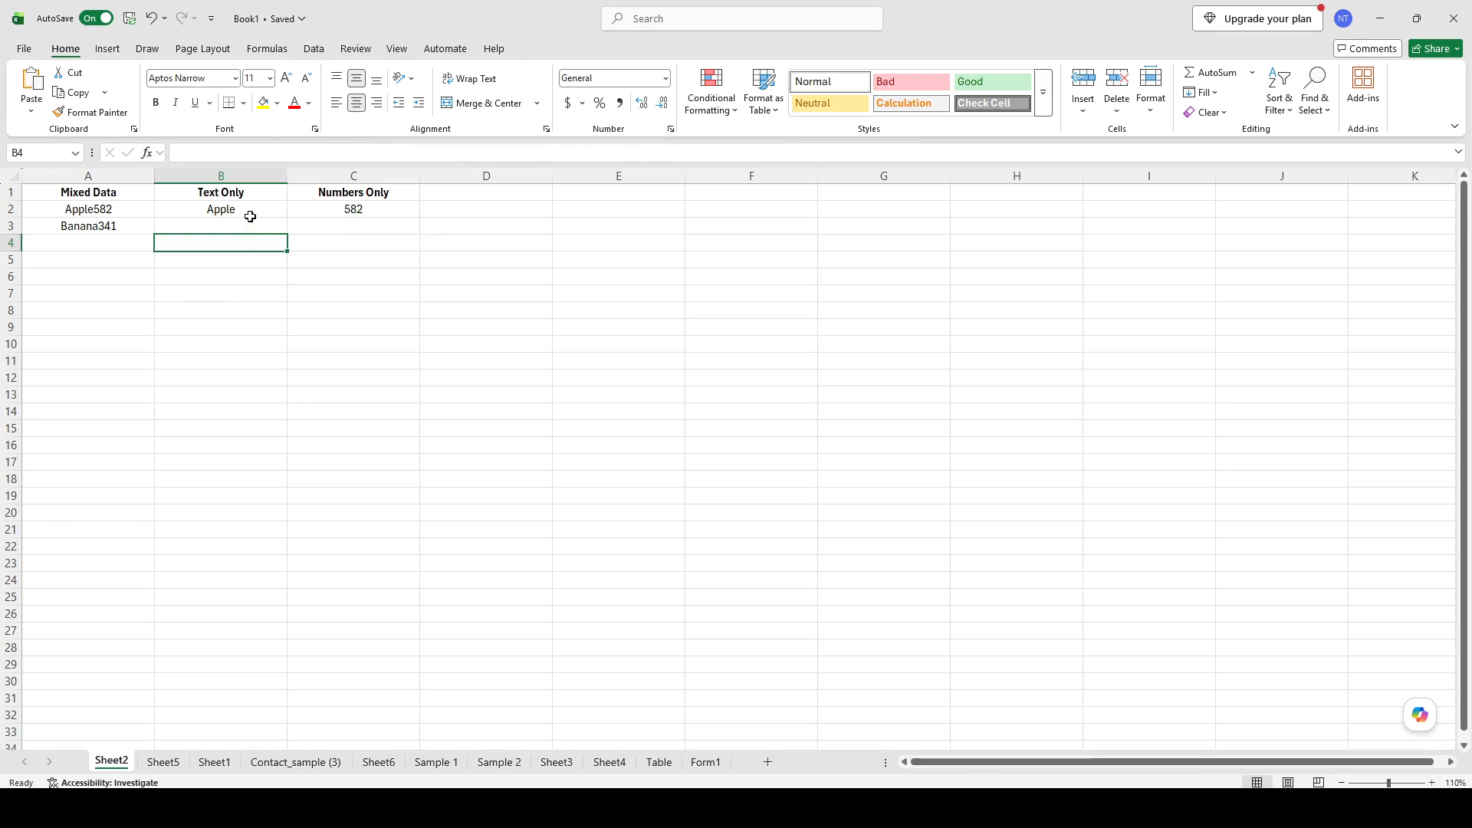
drag(250, 214, 352, 217)
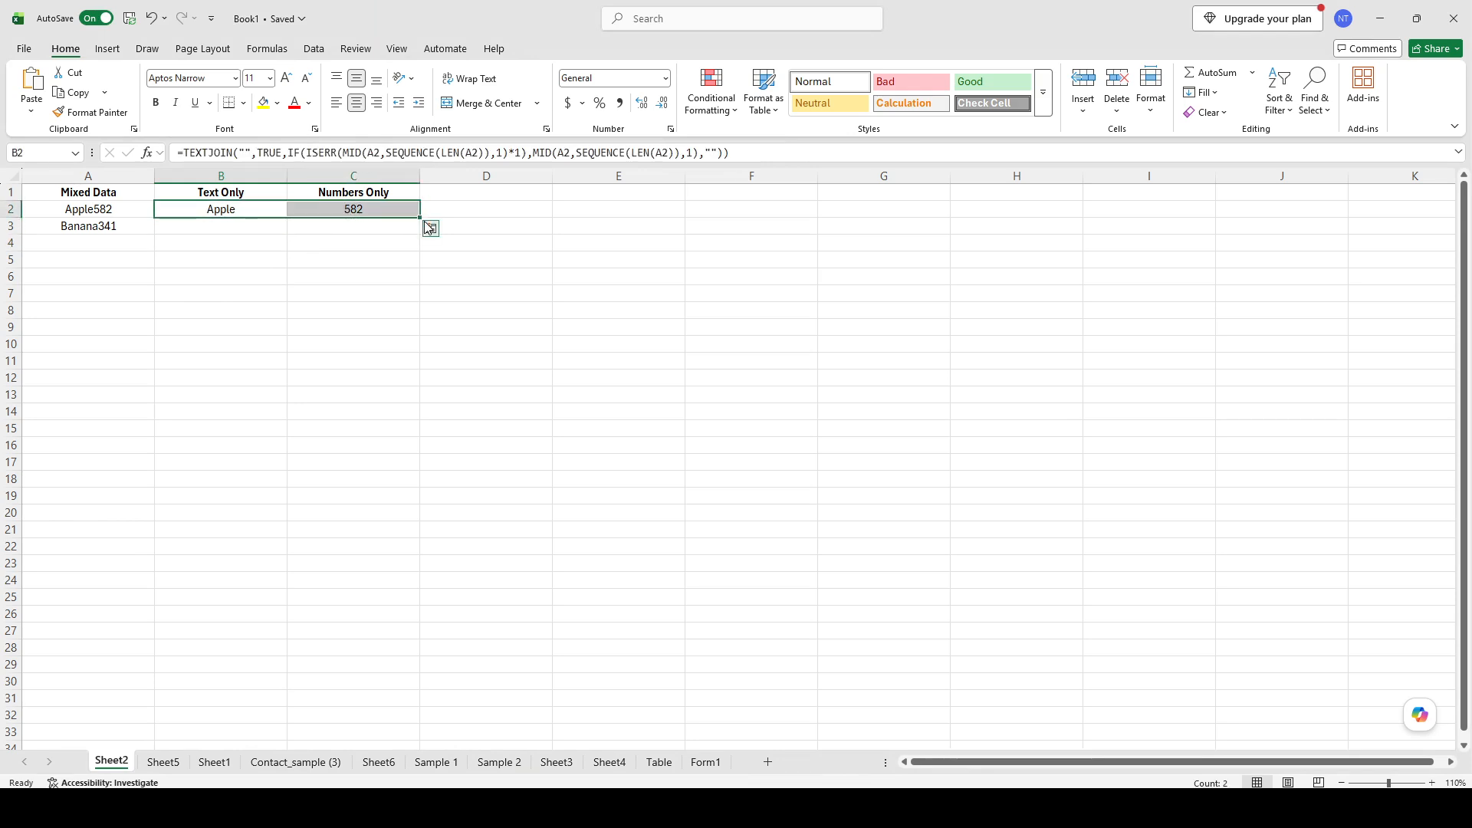
click(342, 227)
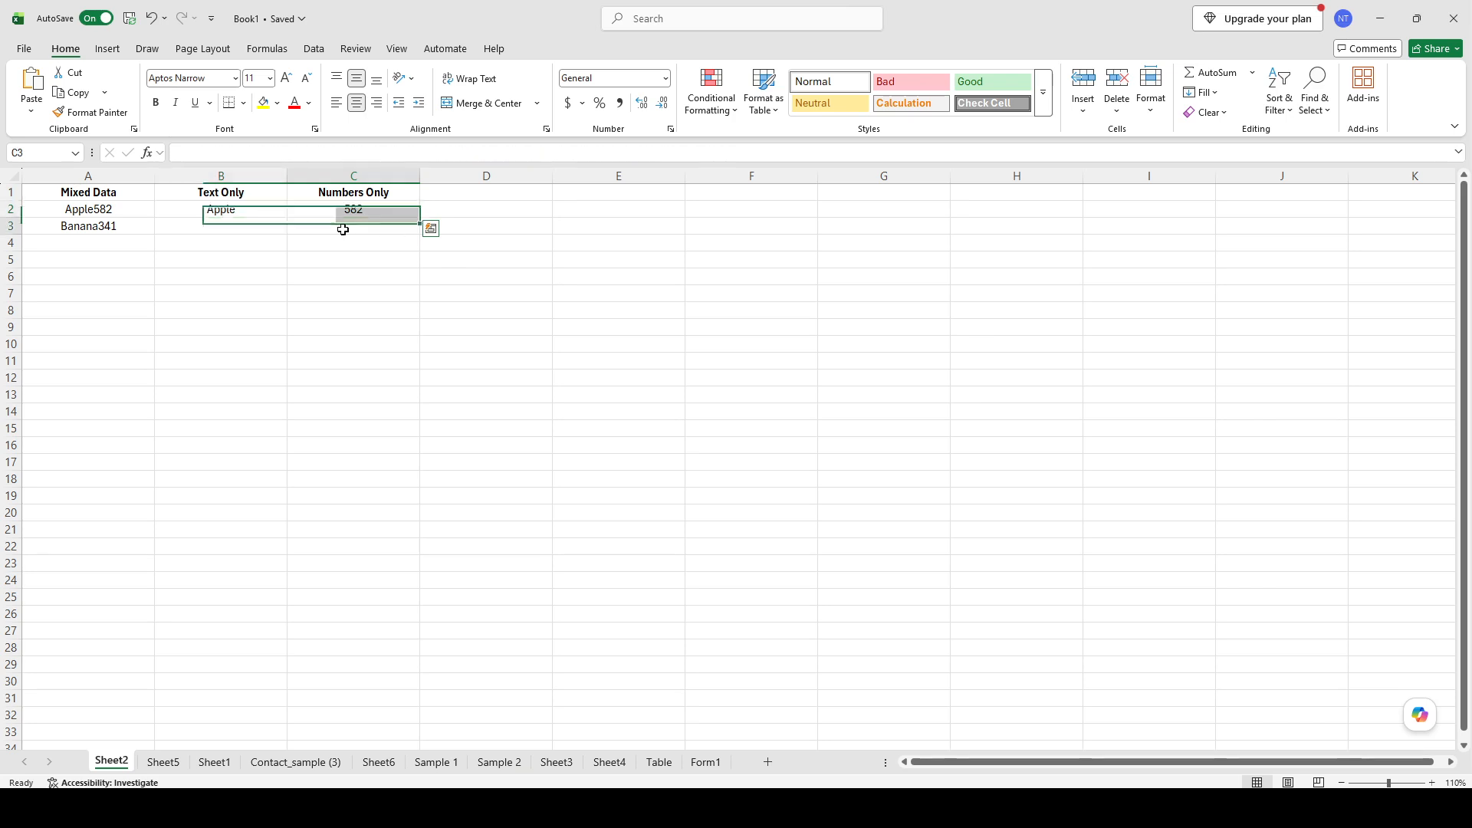
click(217, 224)
click(106, 225)
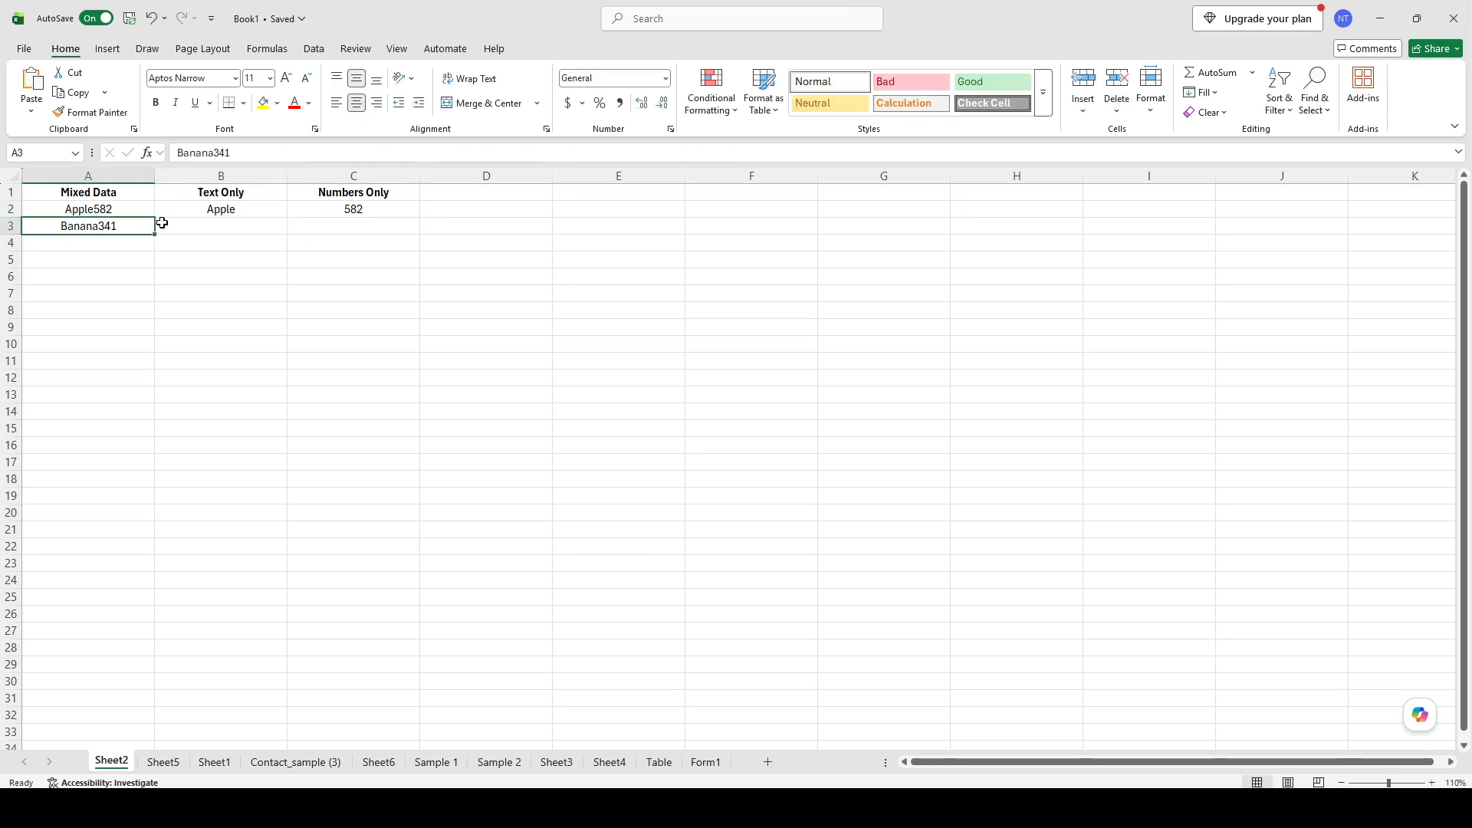
Enter =TEXTJOIN("",TRUE,IF(ISERR(MID(A3,SEQUENCE(LEN(A3)),1)*1),MID(A3,SEQUENCE(LEN(A3)),1),"")) in cell B3 to extract the text from A3
click(205, 229)
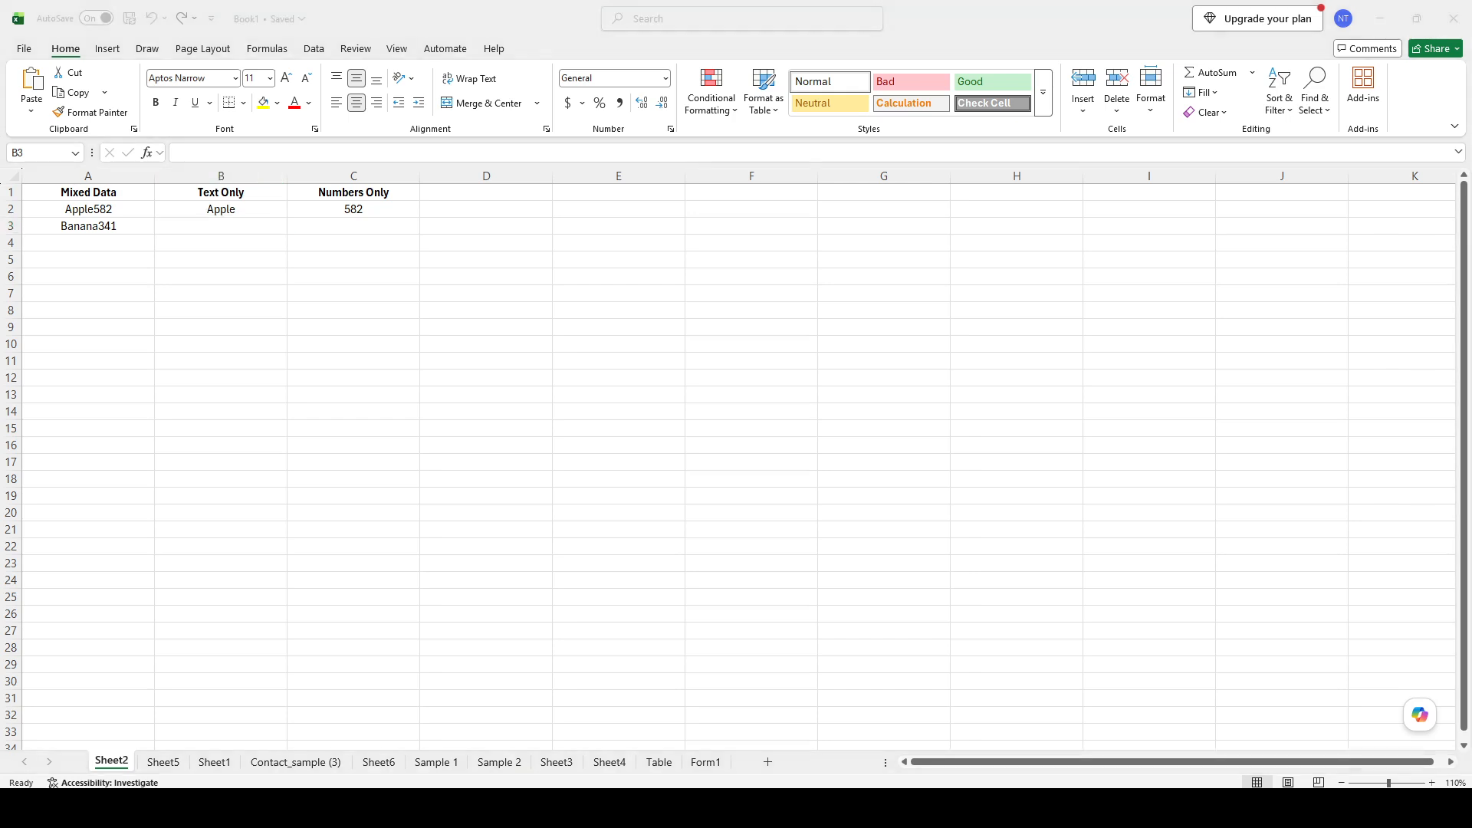
click(209, 230)
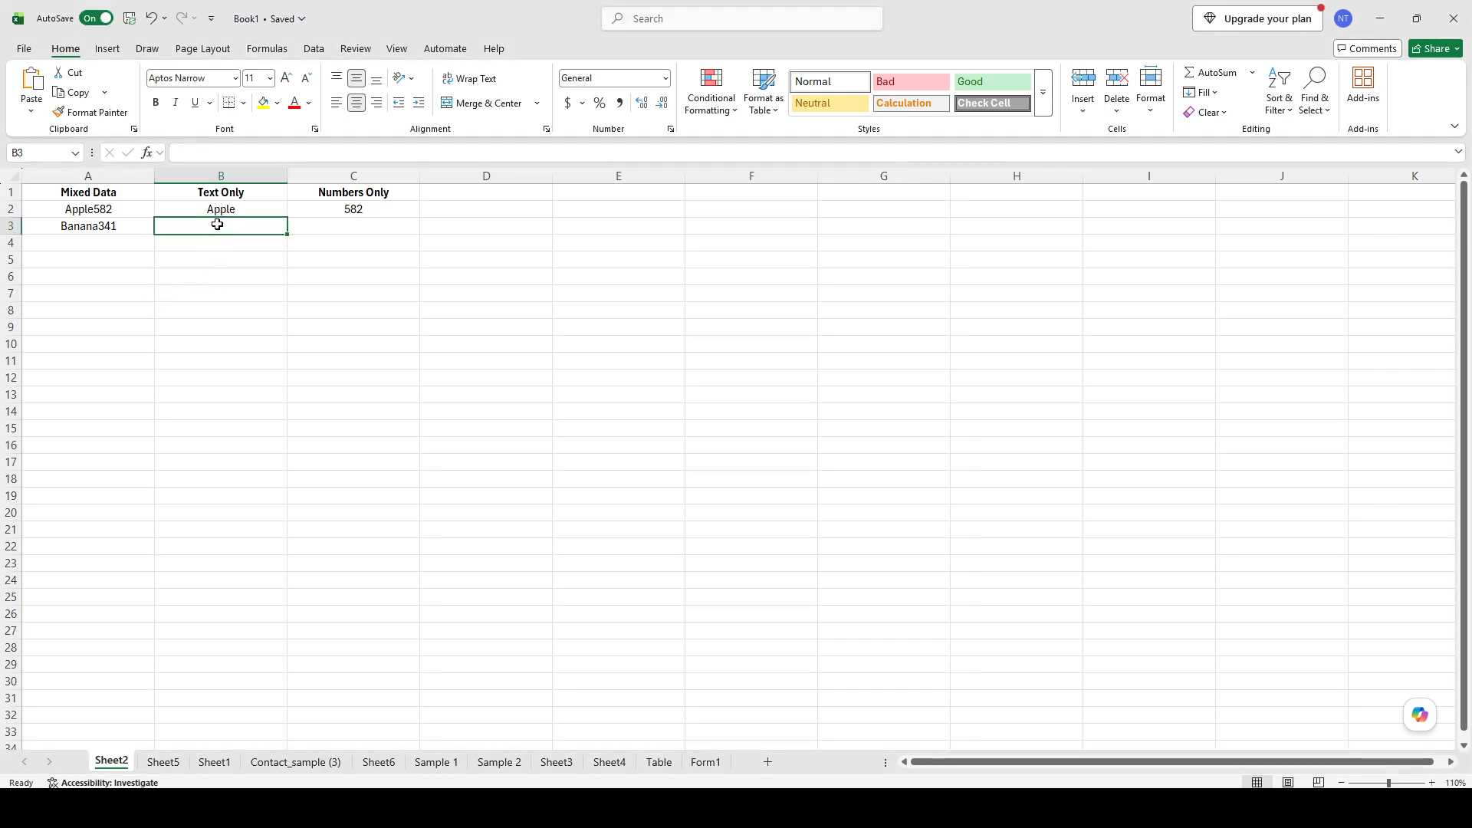
double_click(217, 224)
text(=TEXTJOIN("",TRUE,IF(ISERR(MID(A3,SEQUENCE(LEN(A3)),1)*1),MID(A3,SEQUENCE(LEN(A3)),1),"")))
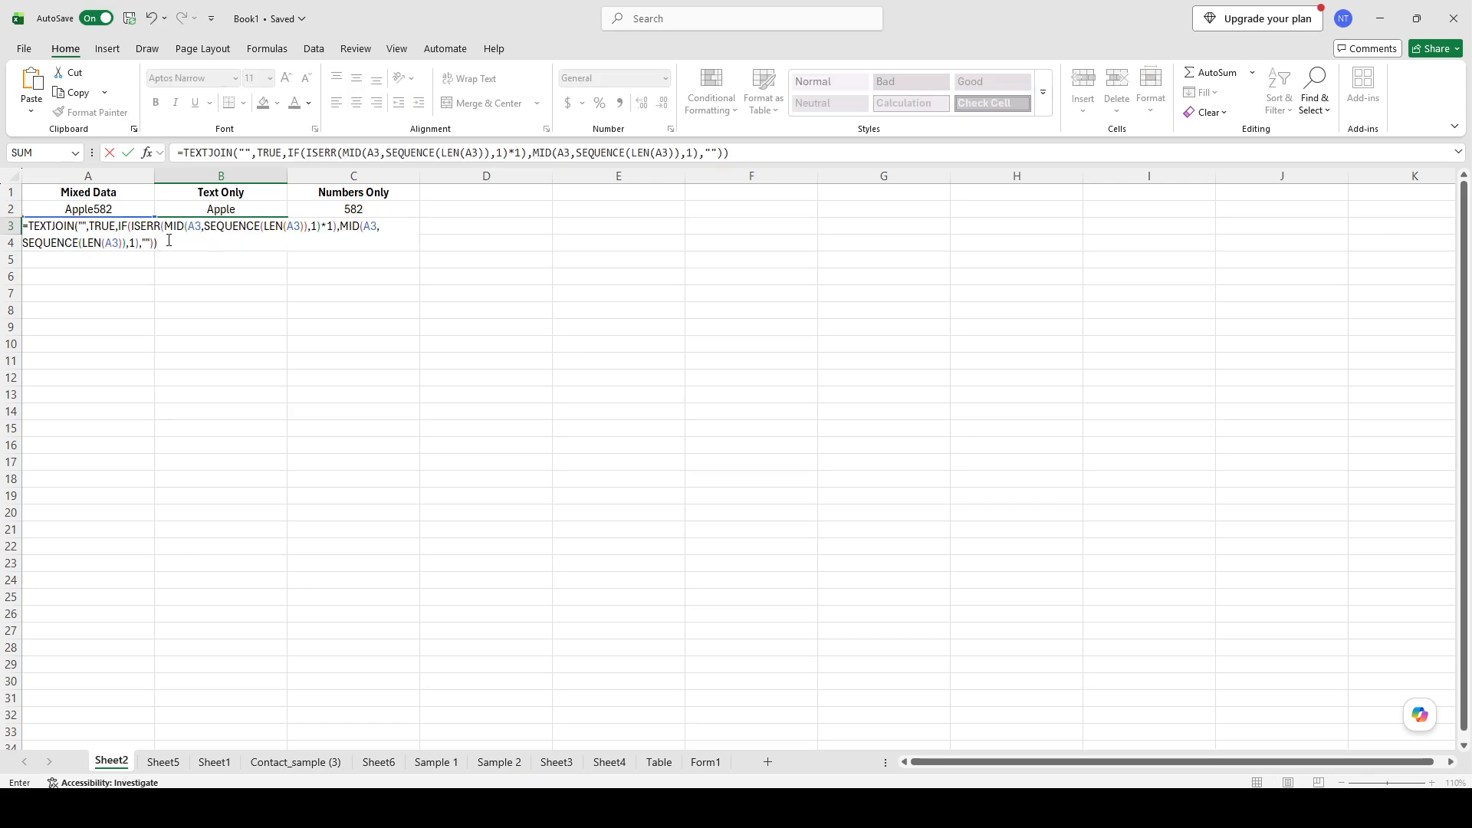
click(198, 228)
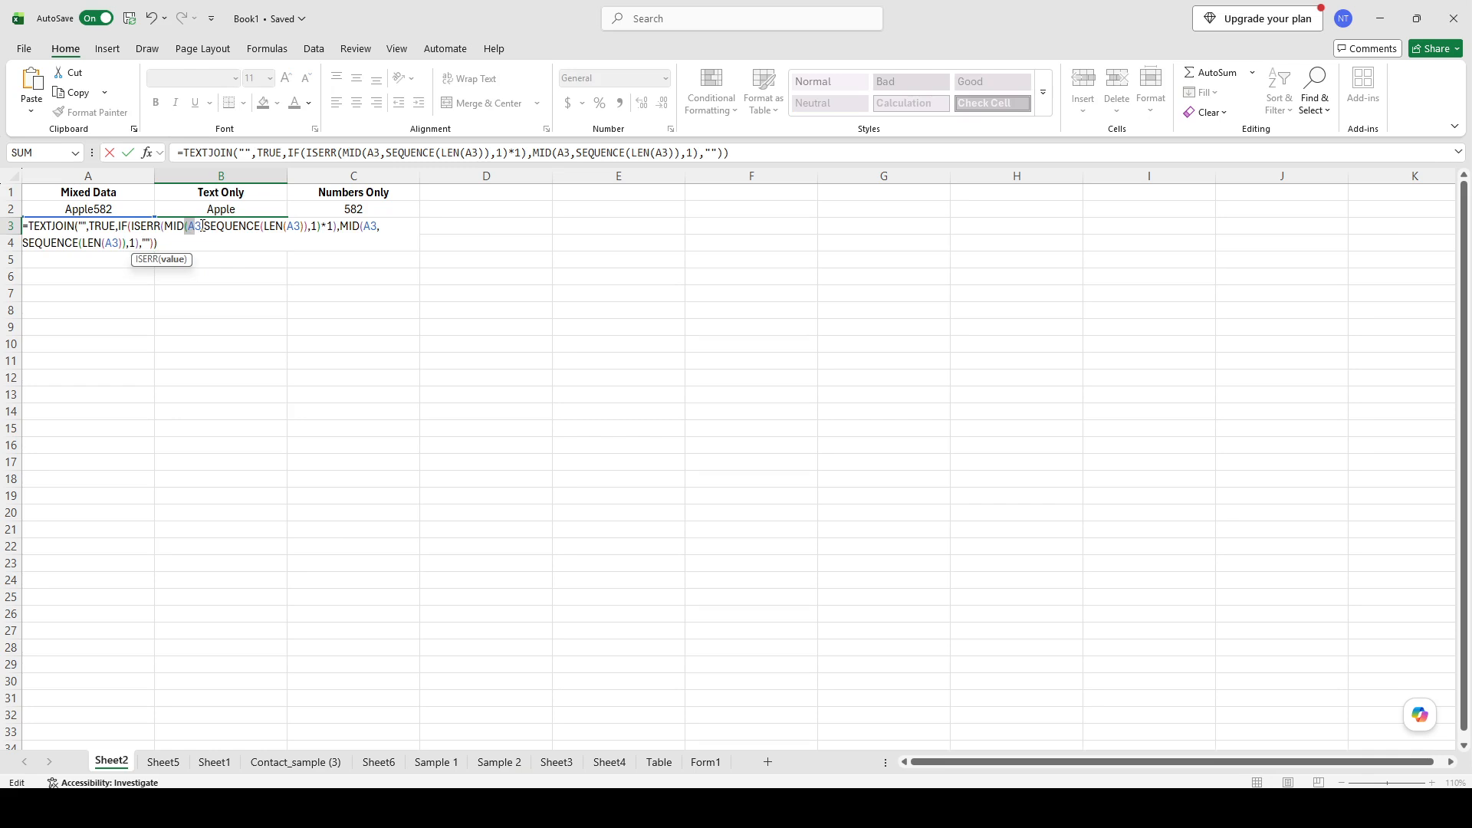
click(256, 240)
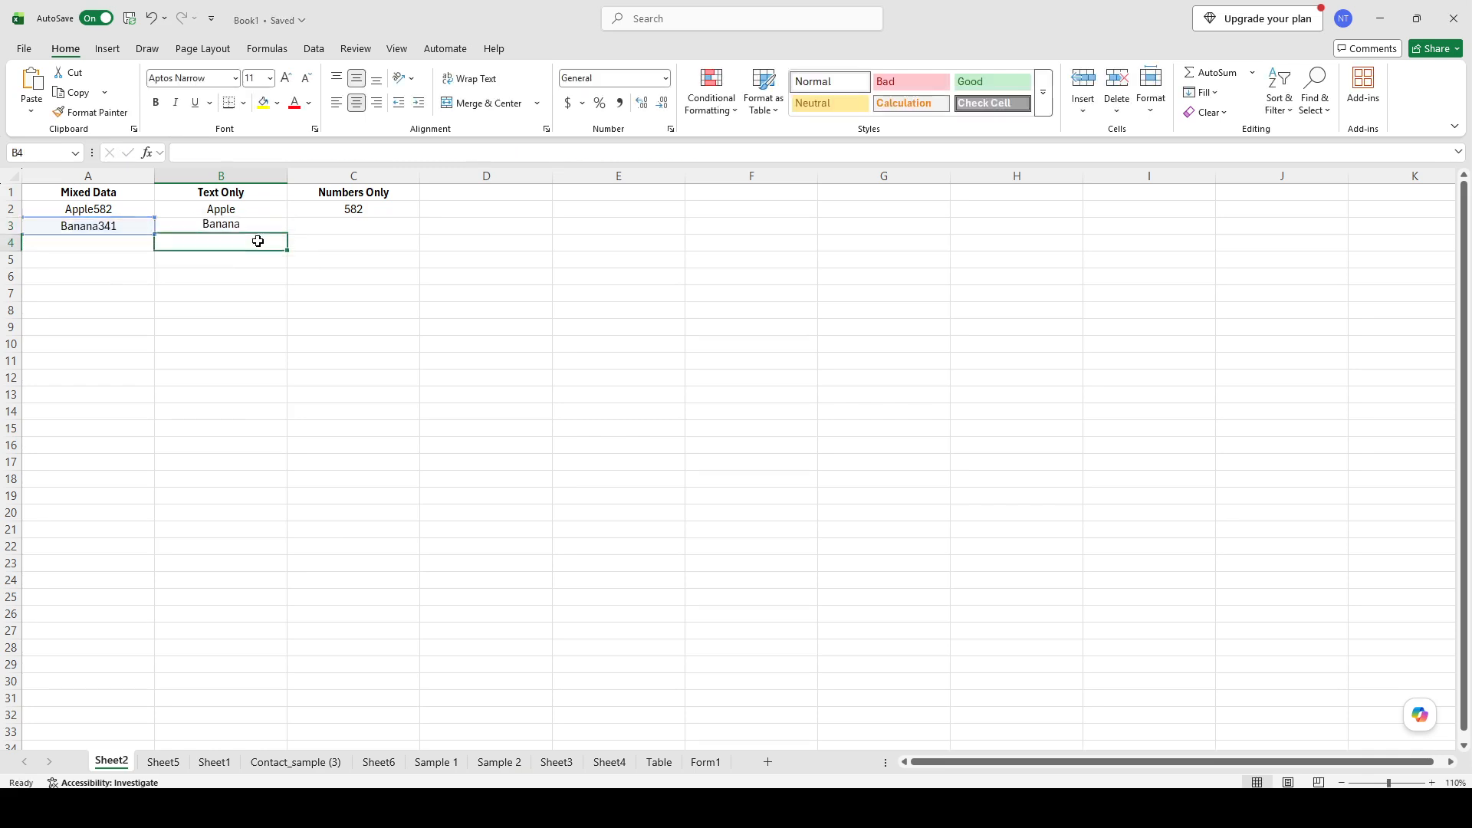
Fill the Numbers Only formula from C2 down to C3
click(356, 208)
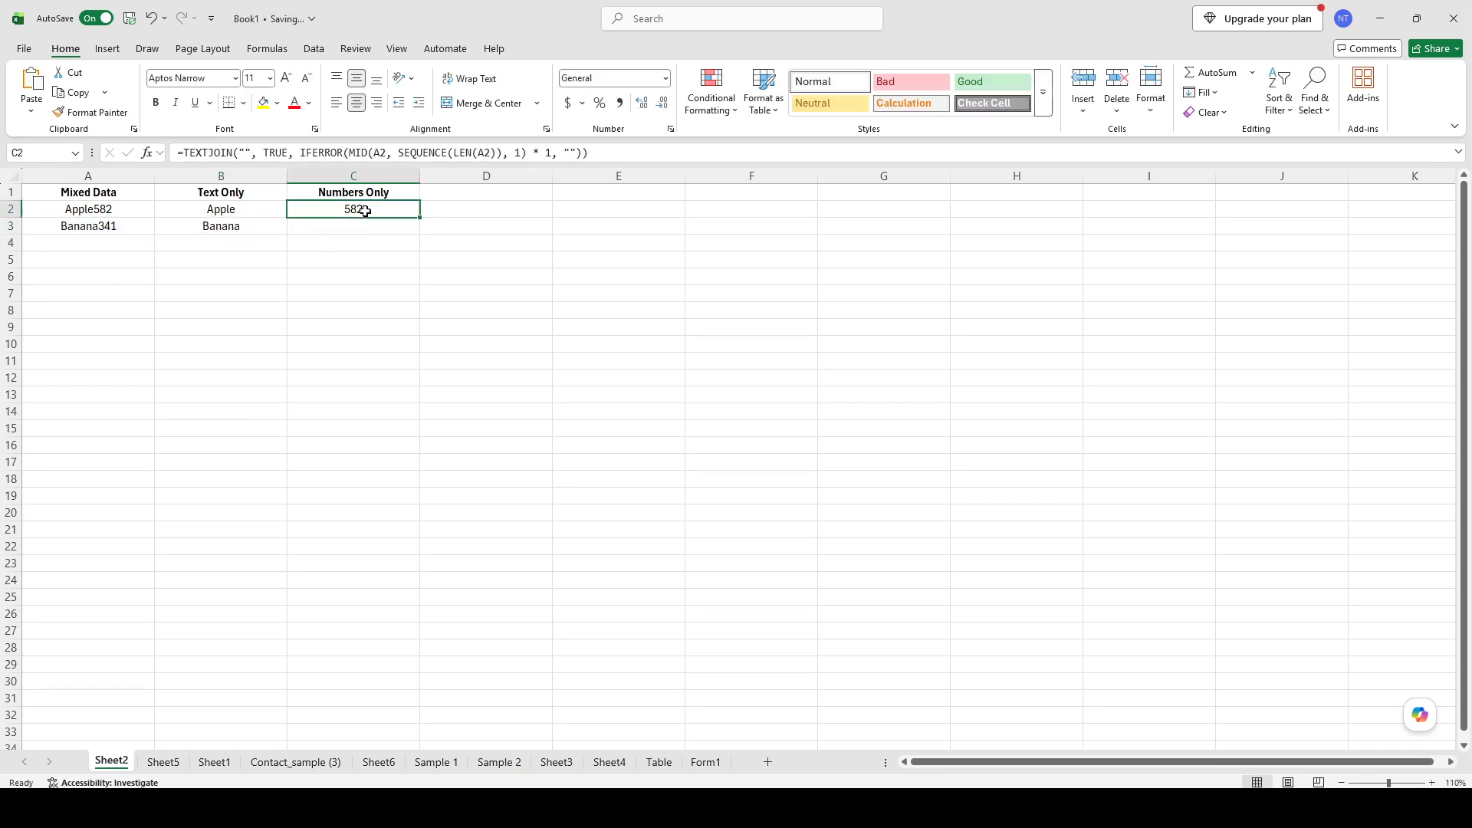
drag(416, 222, 421, 231)
click(496, 230)
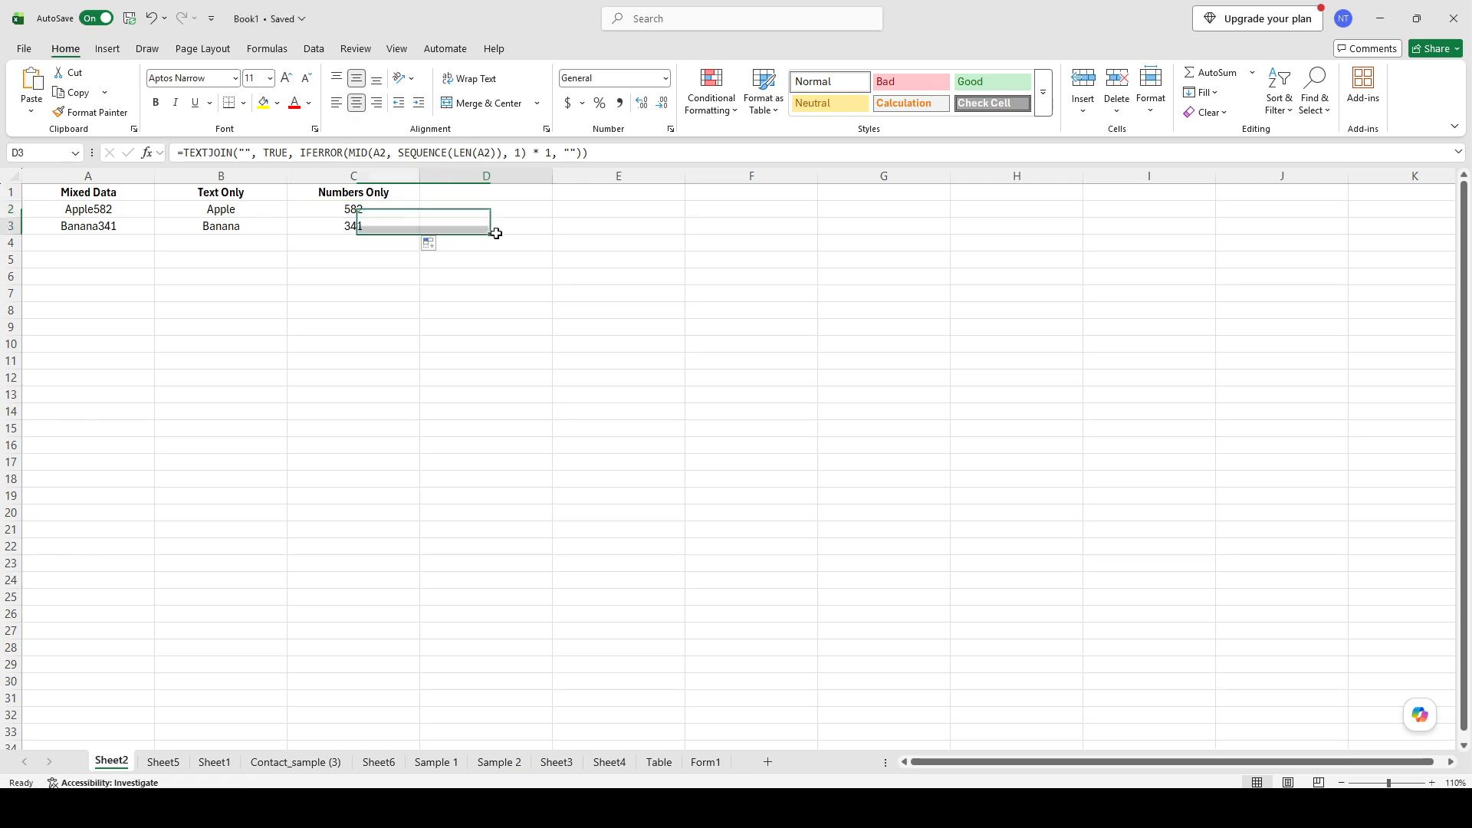
Check the cell reference in the C3 formula against the mixed data in A3, leaving the formula unedited
click(367, 229)
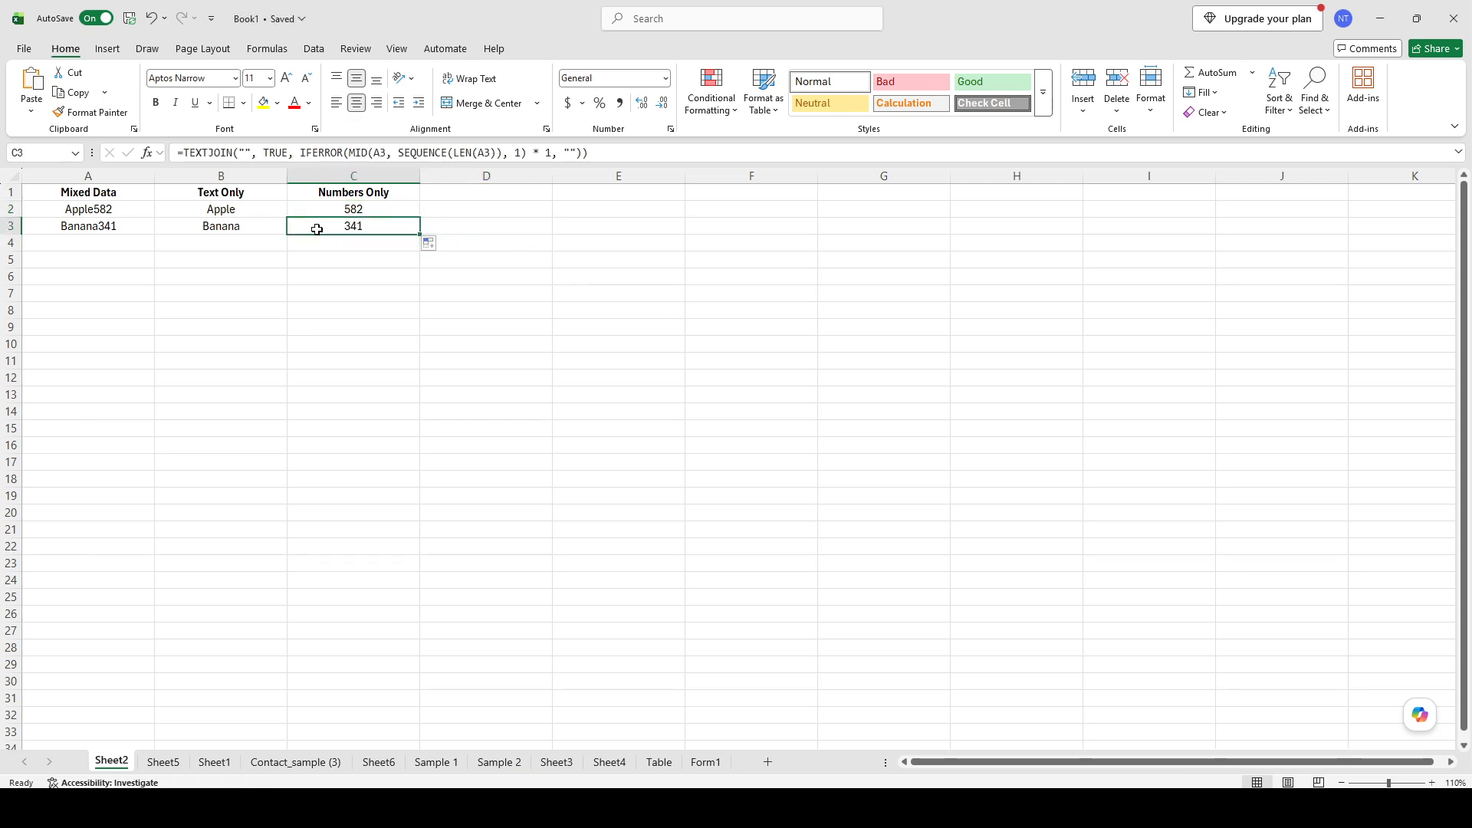
click(100, 223)
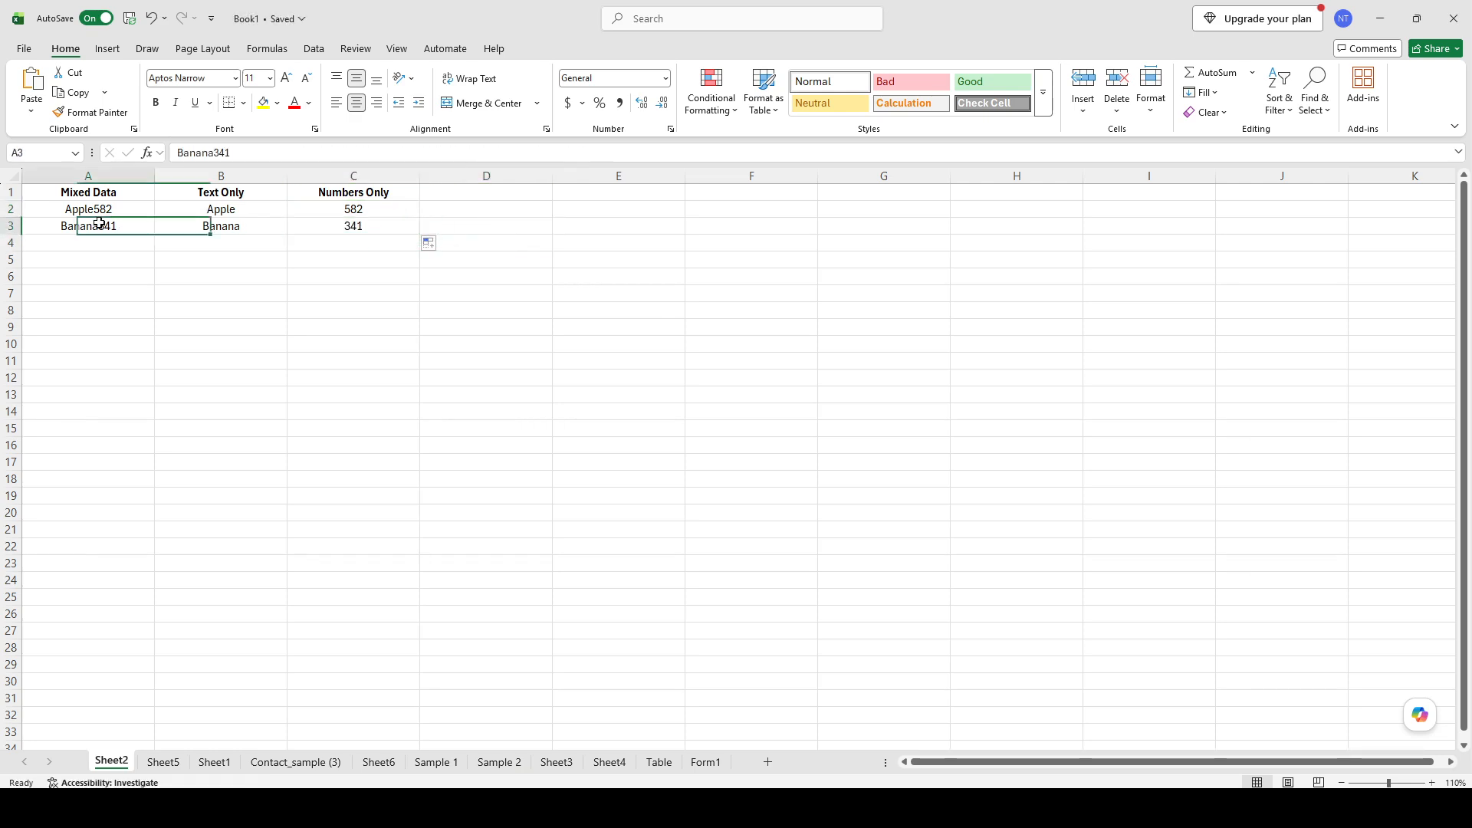
click(369, 224)
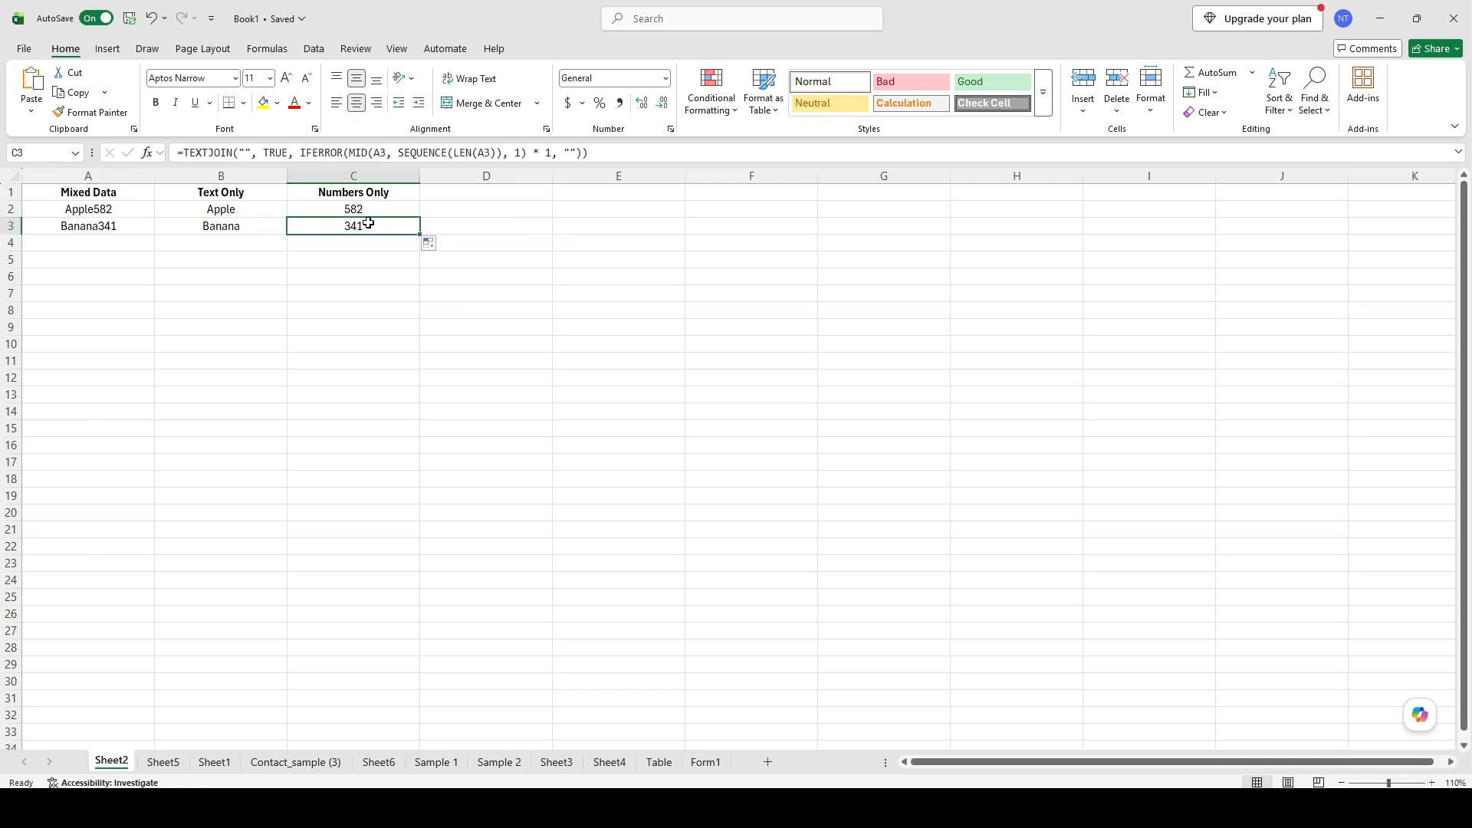
double_click(382, 153)
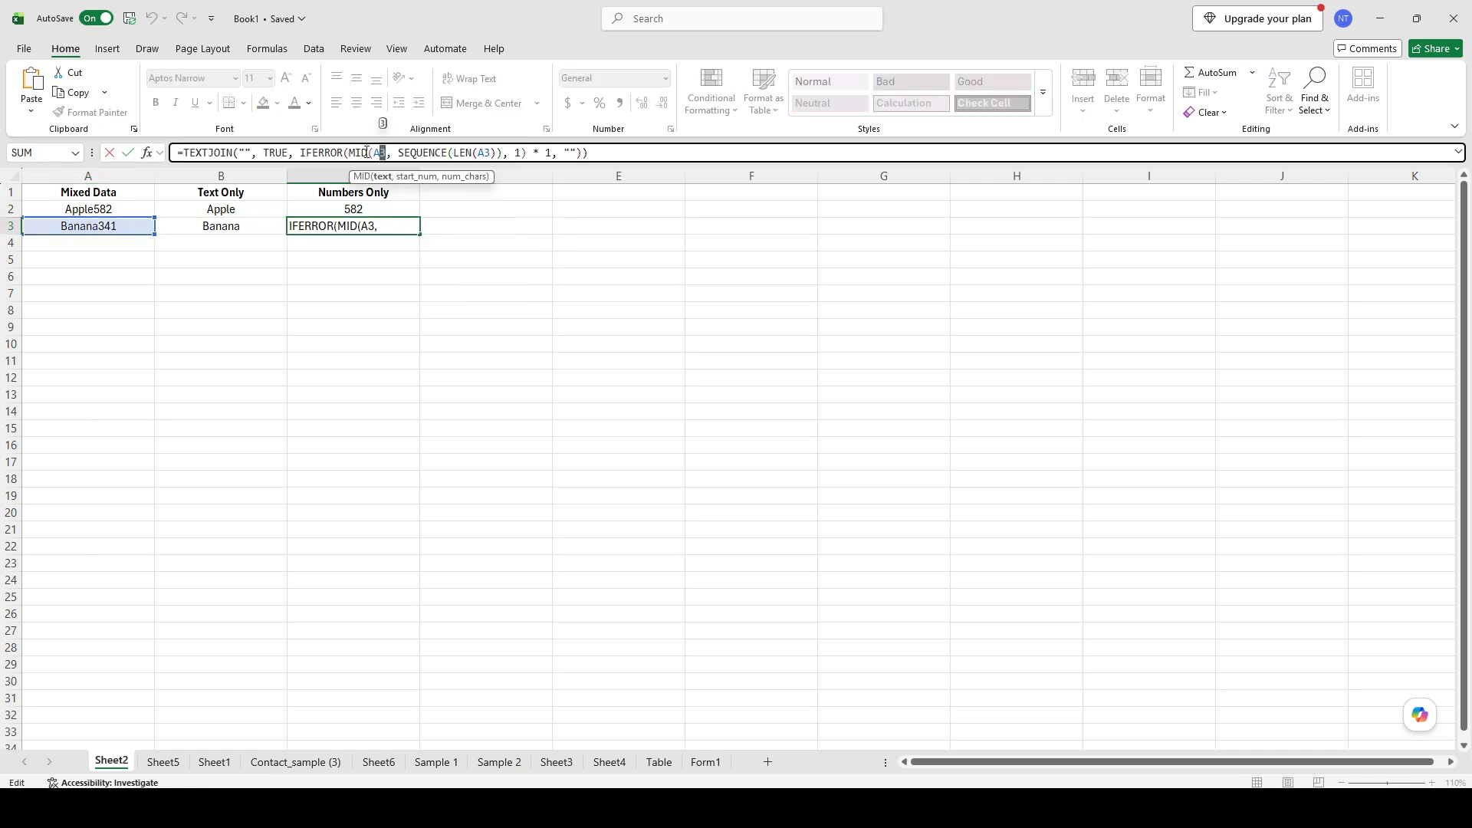
key(Escape)
click(515, 260)
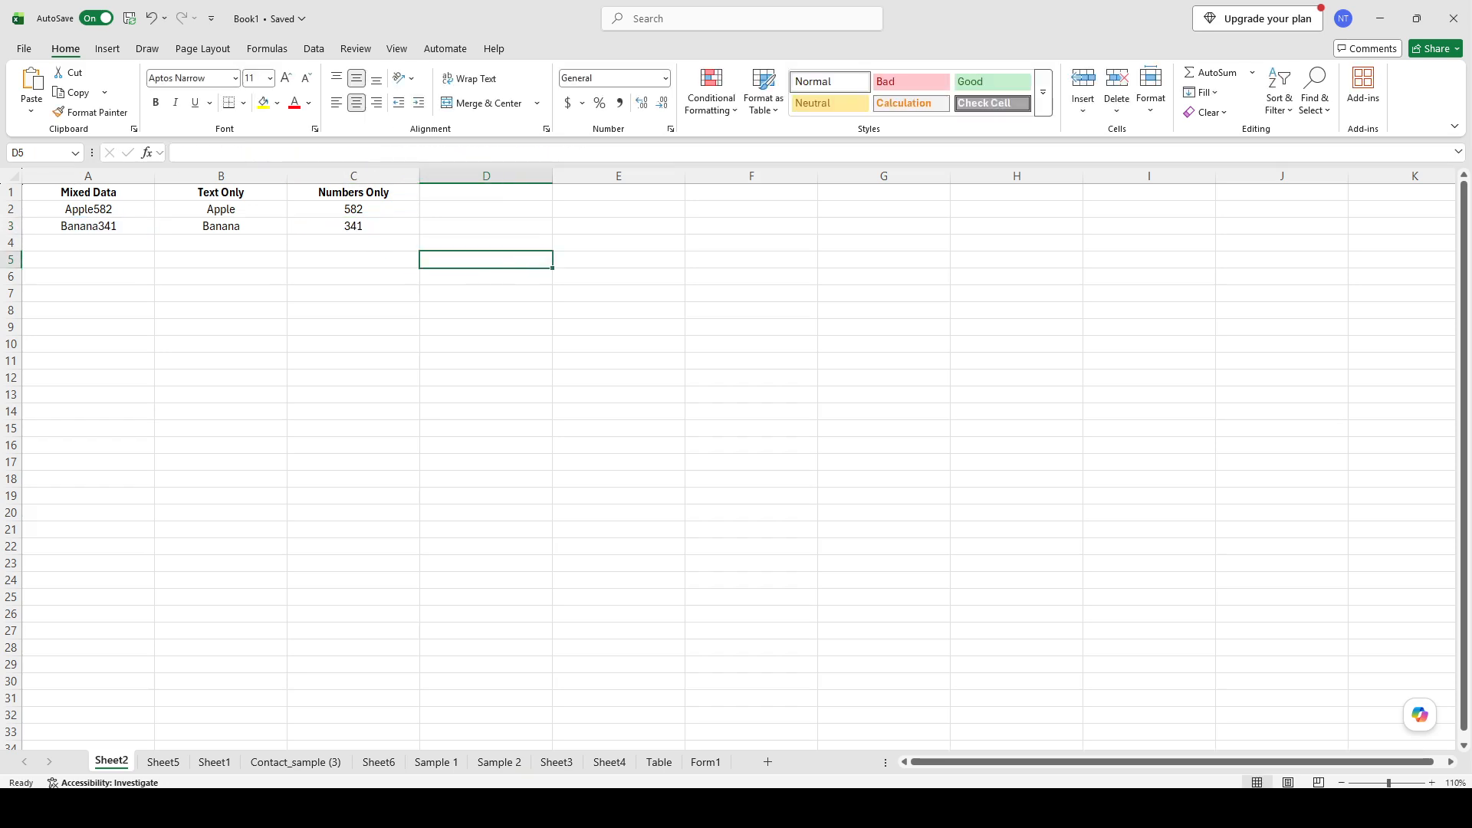